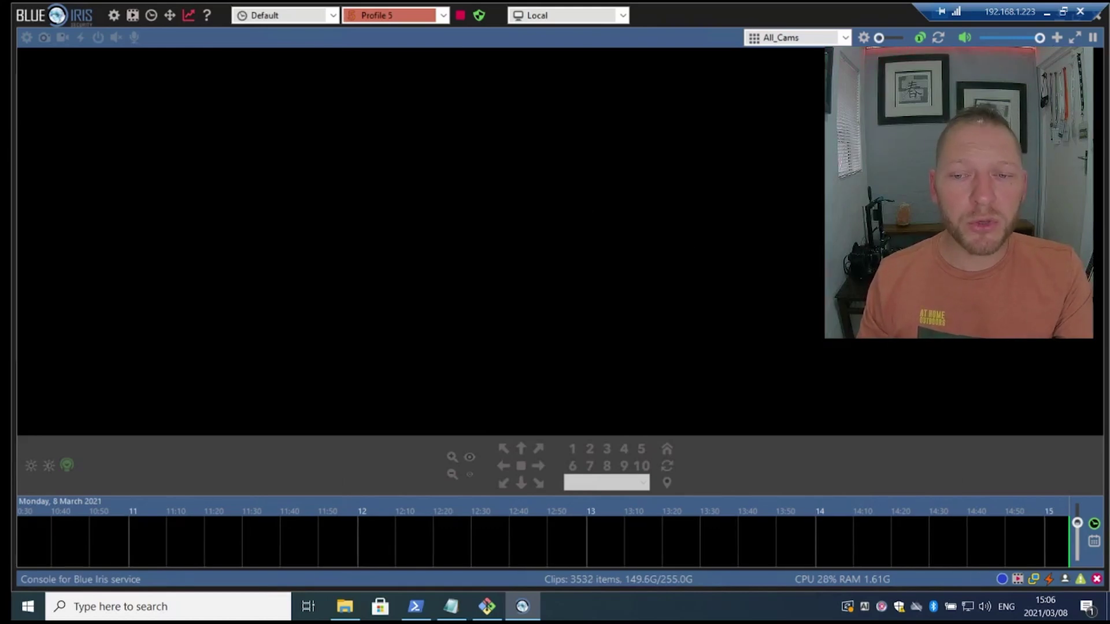
- Add a new camera named Milney Demo (MilneyDemoCam01) with motion detection turned off
click(1056, 38)
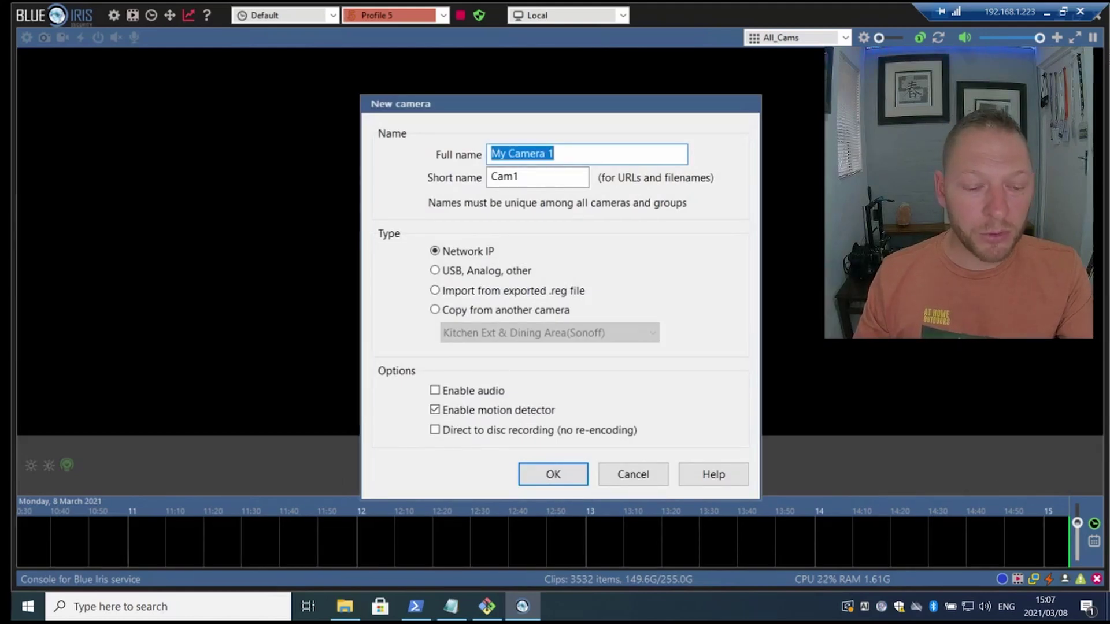
click(554, 155)
drag(555, 155, 499, 154)
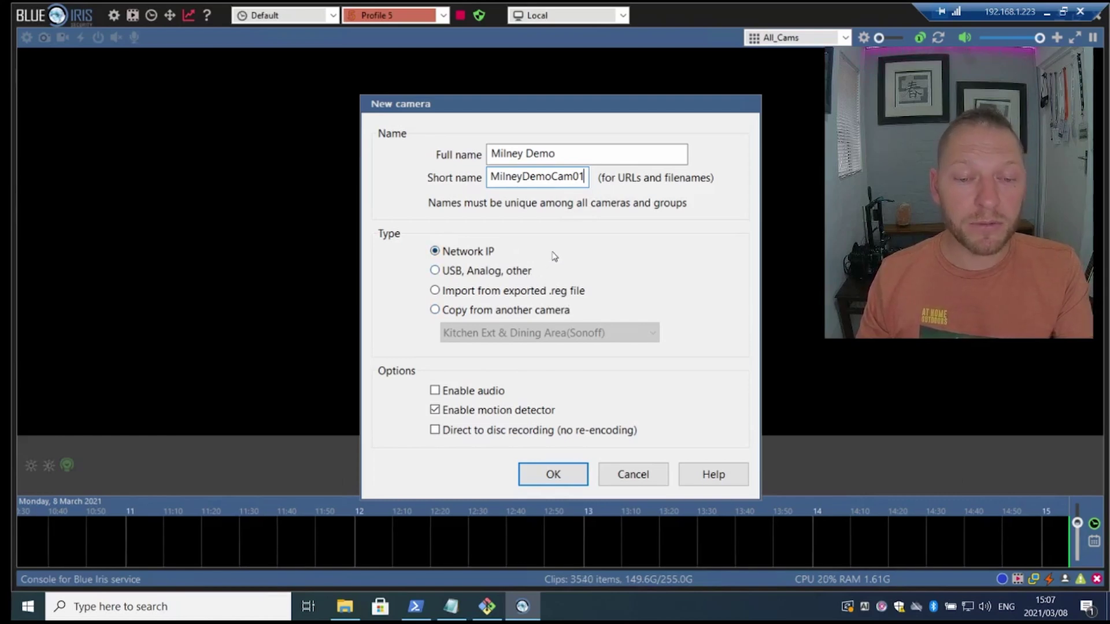
click(435, 410)
click(552, 475)
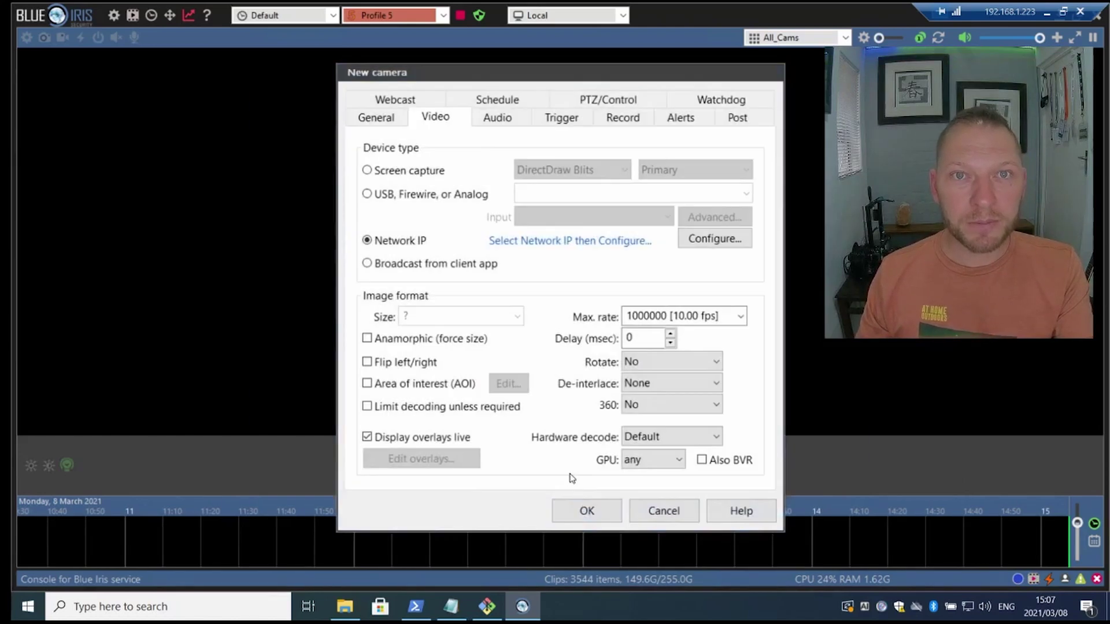
- Connect the camera over RTSP at 192.168.1.21 and save it
drag(363, 89, 382, 94)
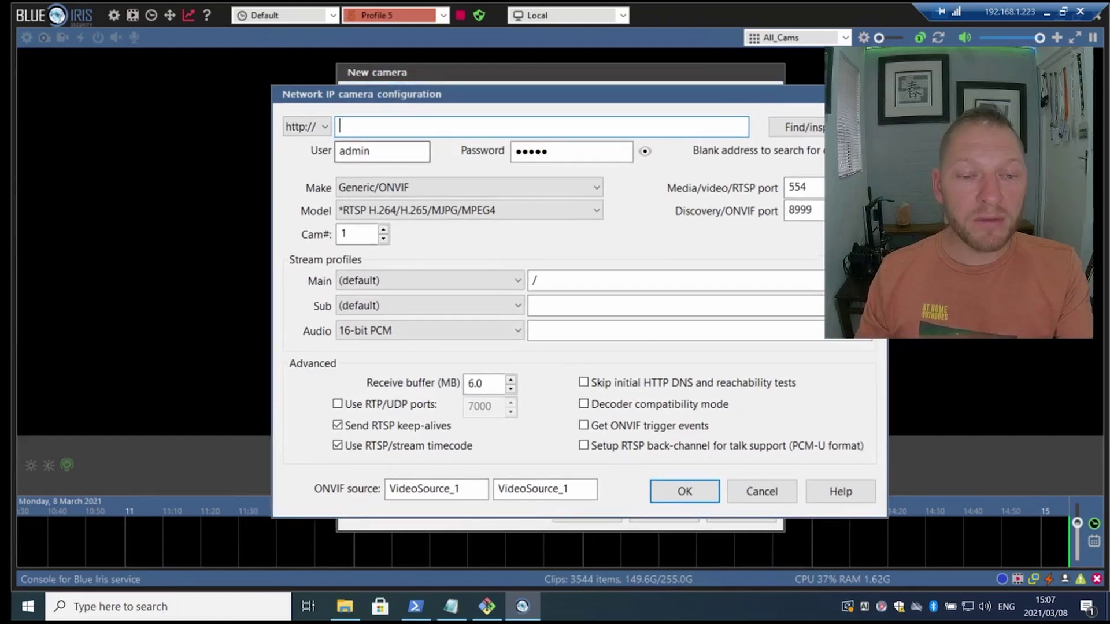
click(325, 129)
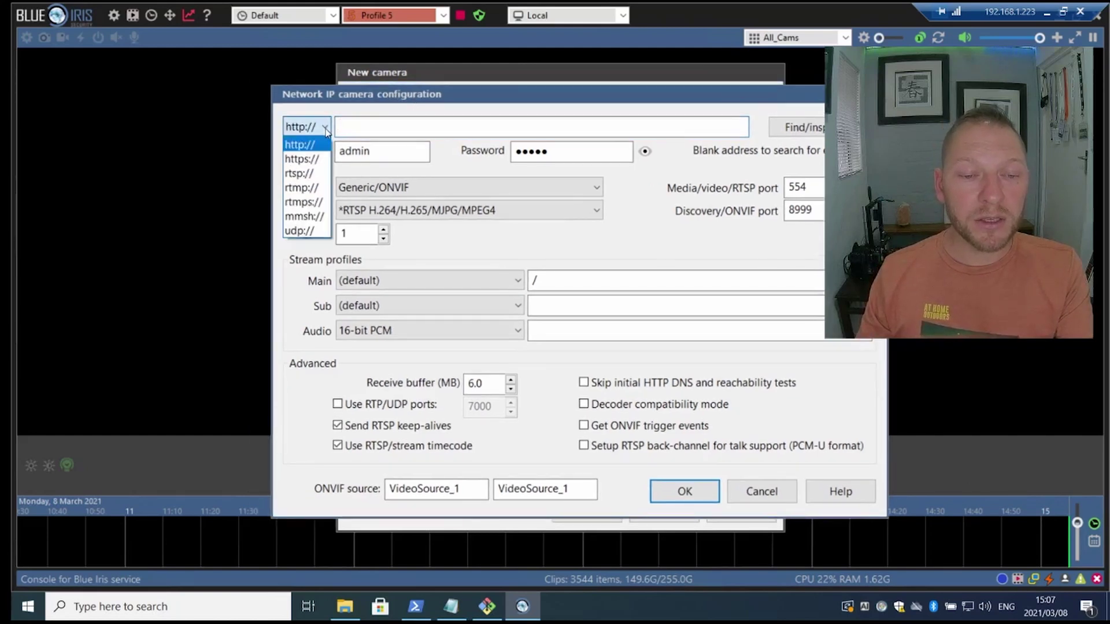
click(302, 173)
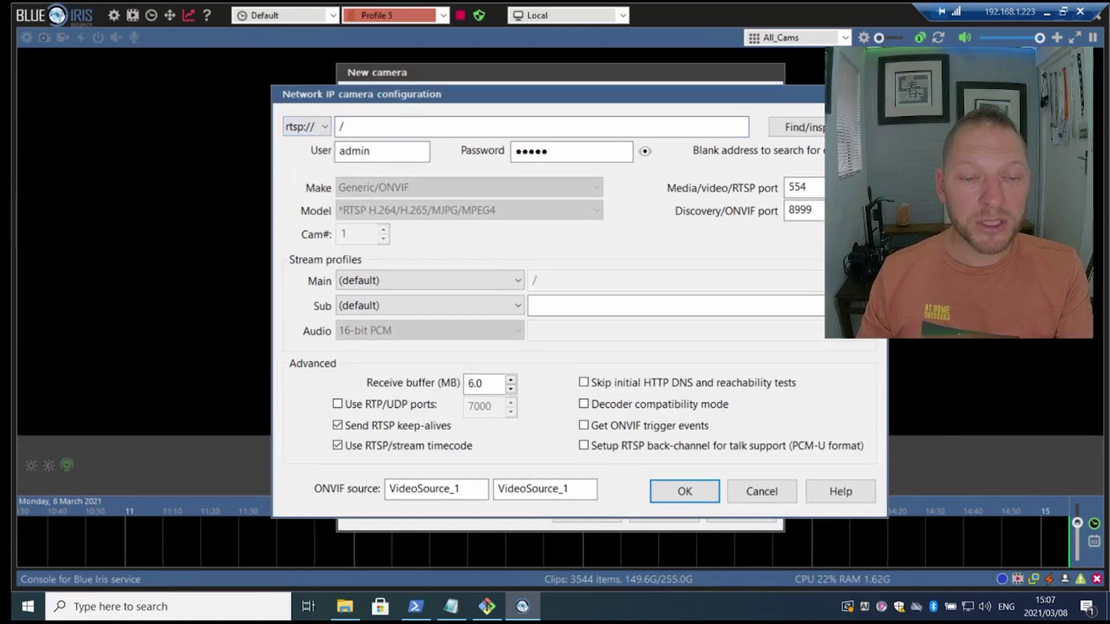
text(192.168.1.21)
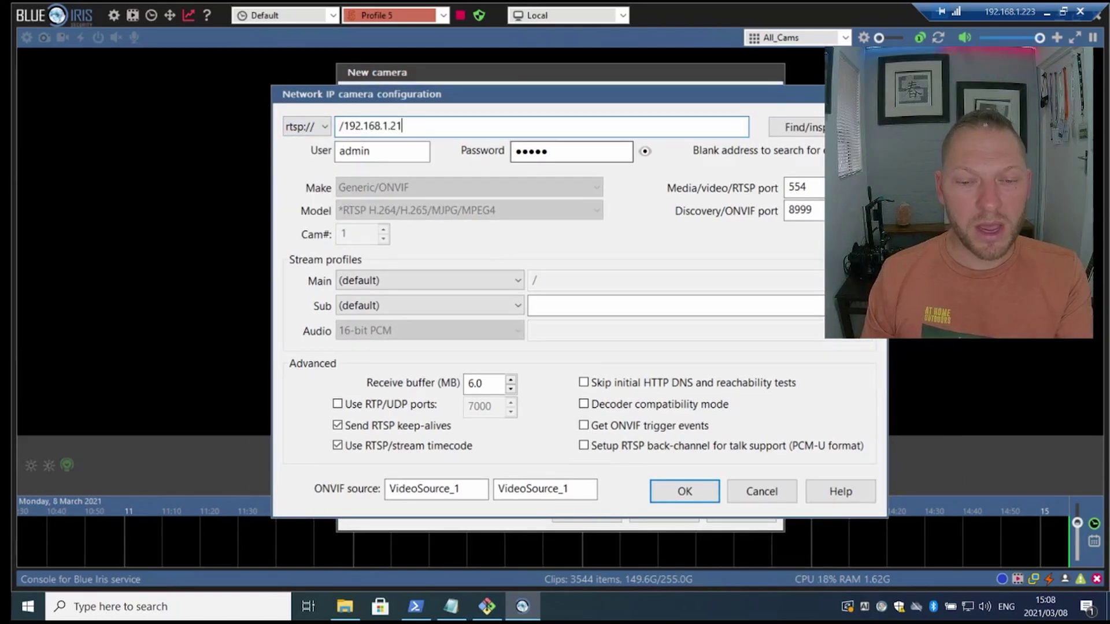
key(Tab)
key(Tab)
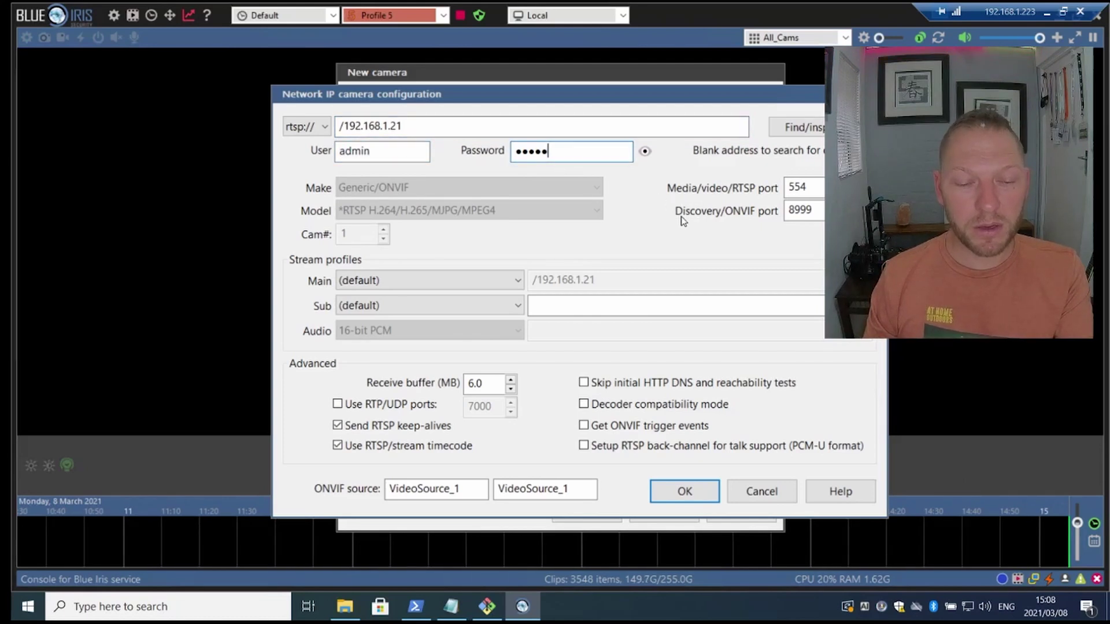
click(712, 495)
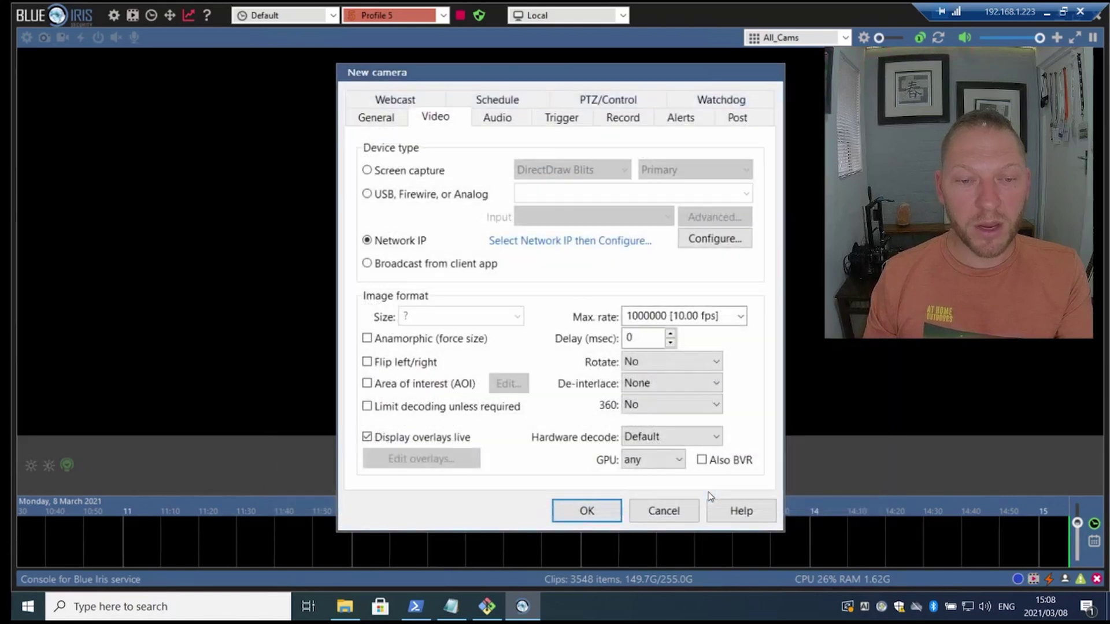
key(Return)
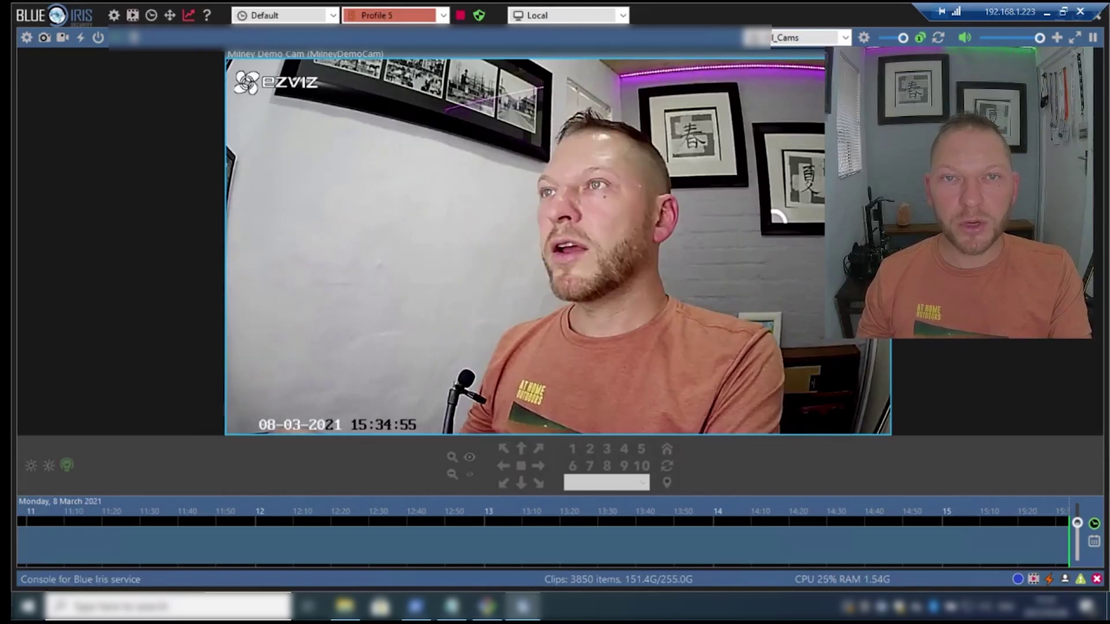
- Review the mjpeg camera block, lines 261–267, in configuration.yaml in the File editor
click(1046, 13)
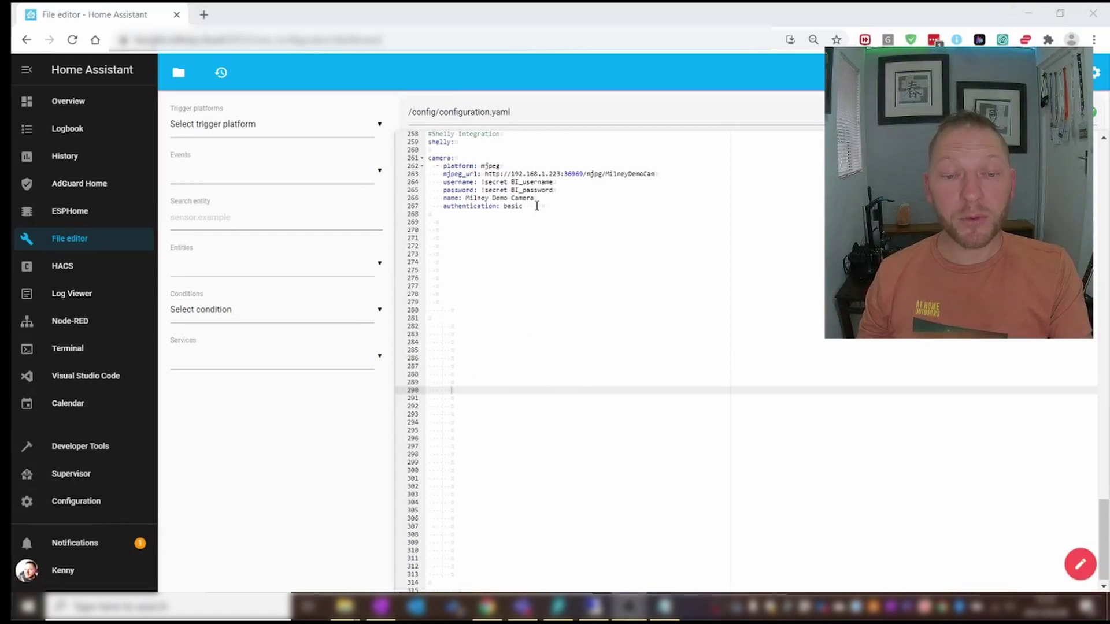
drag(537, 205, 439, 158)
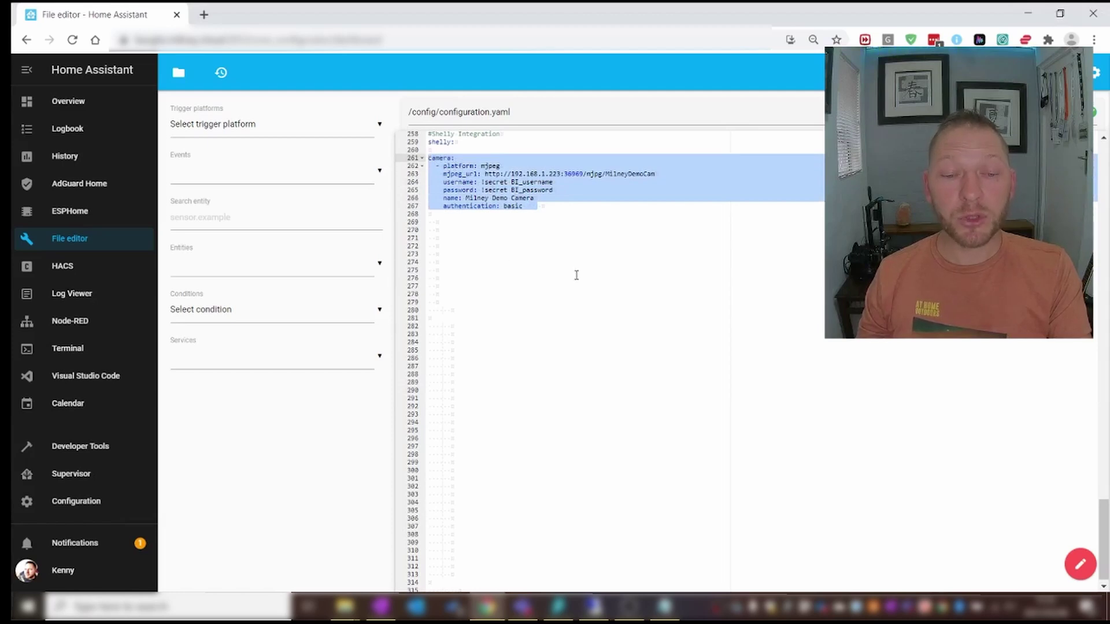
key(shift+Down)
key(shift+Down)
key(shift+Down)
key(shift+Down)
key(shift+Down)
key(shift+Down)
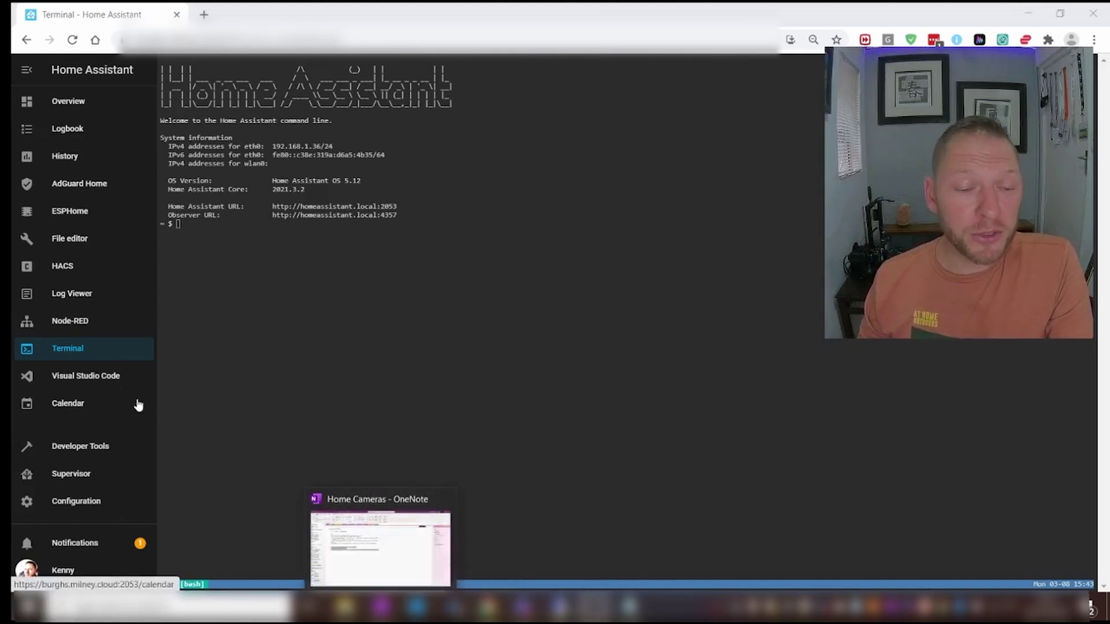
- Filter the developer tools states by 'miln' and open camera.milney_demo_camera's live feed
click(86, 451)
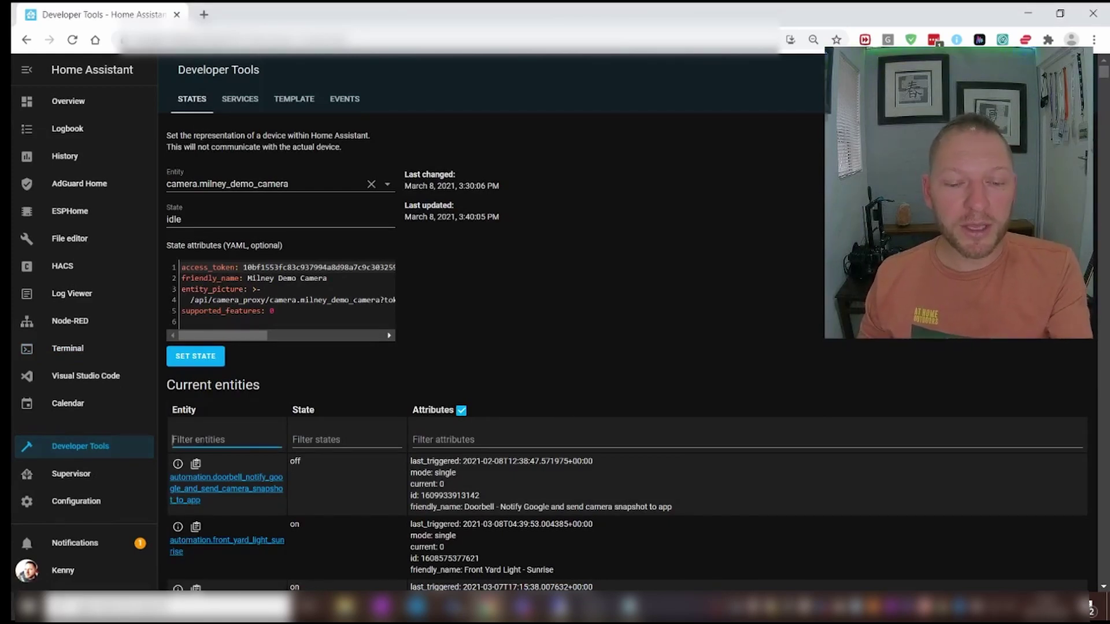
text(milney)
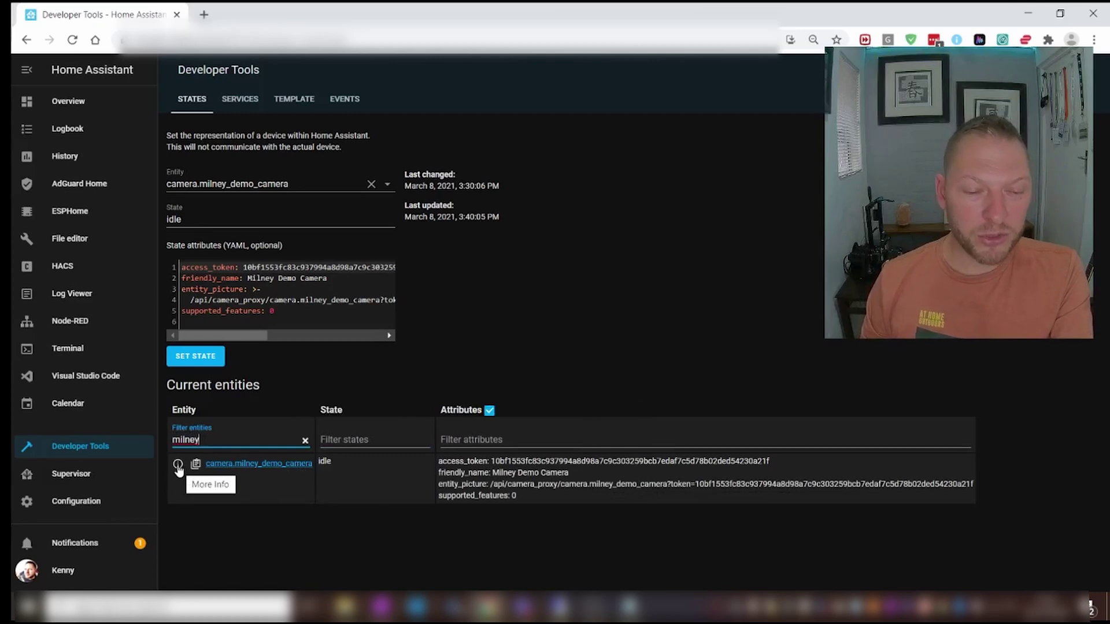
click(178, 464)
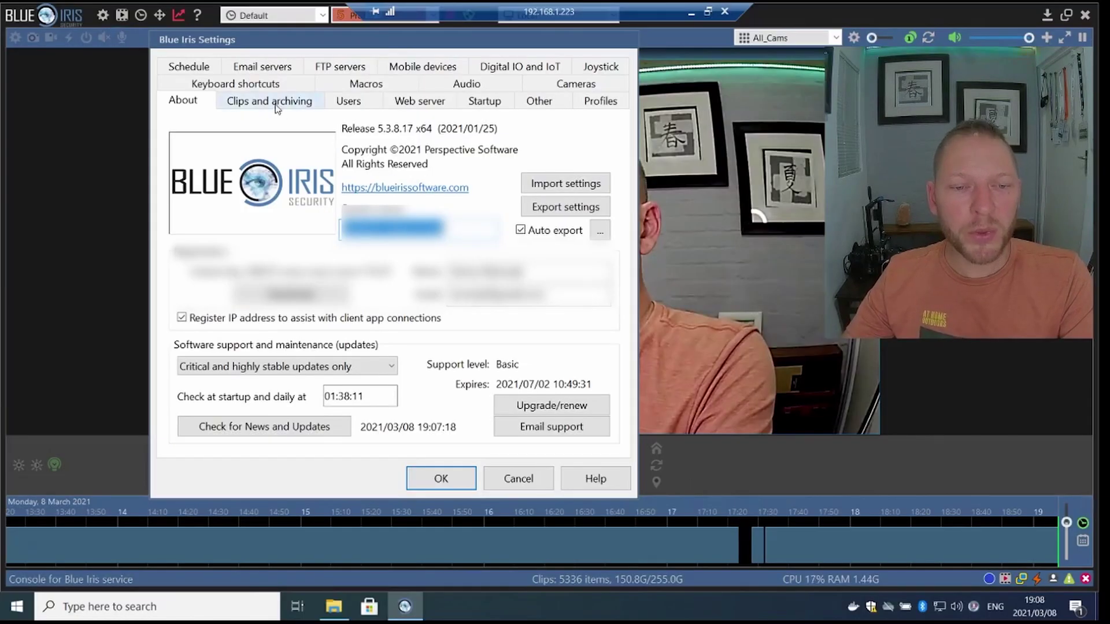
- Point the Aux 9 clip folder at a newly created D:\AI\AIpics2 folder
click(276, 108)
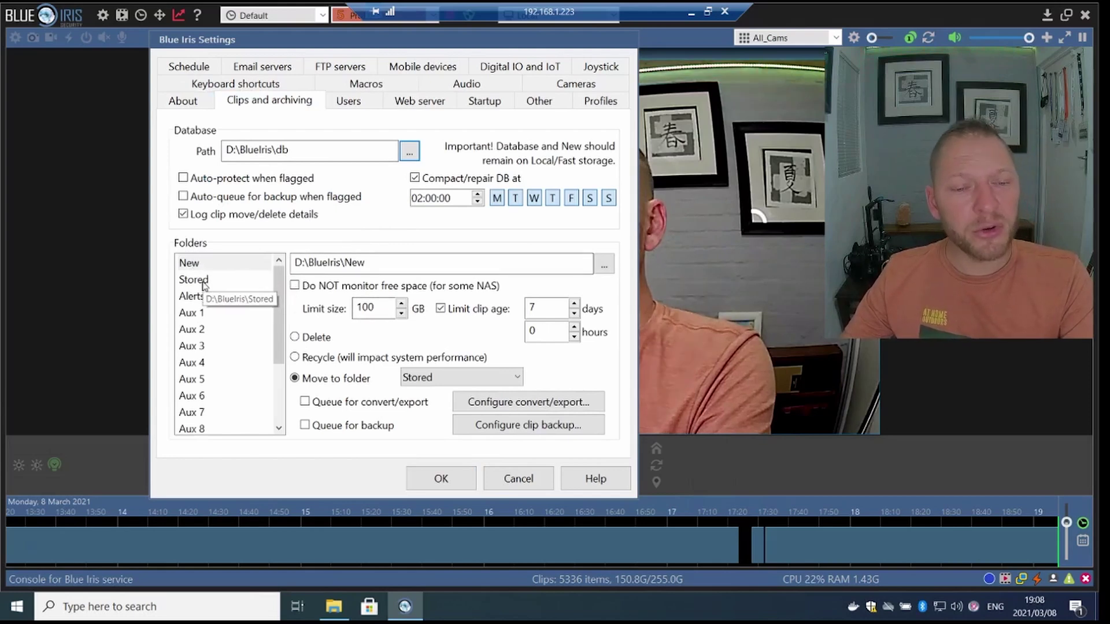
scroll(213, 325, down, 1)
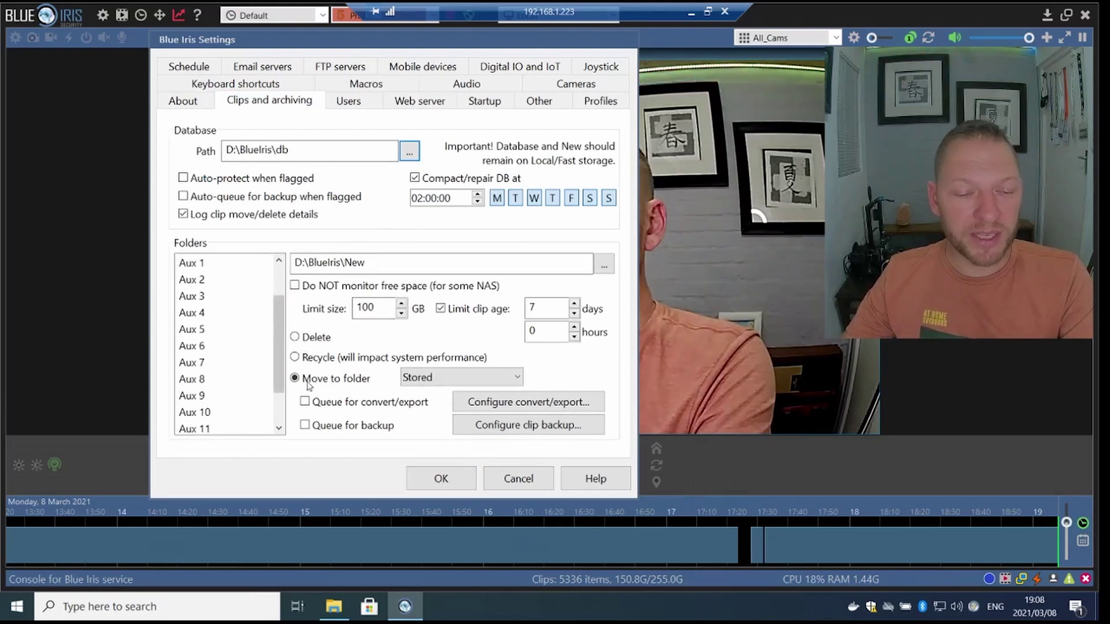
click(214, 396)
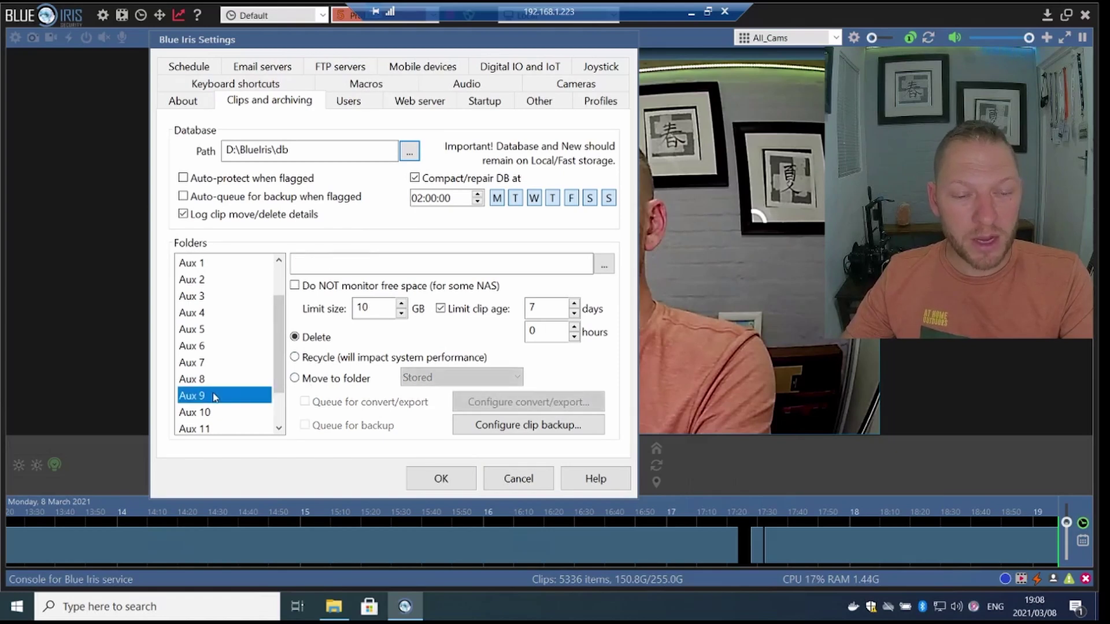
click(592, 263)
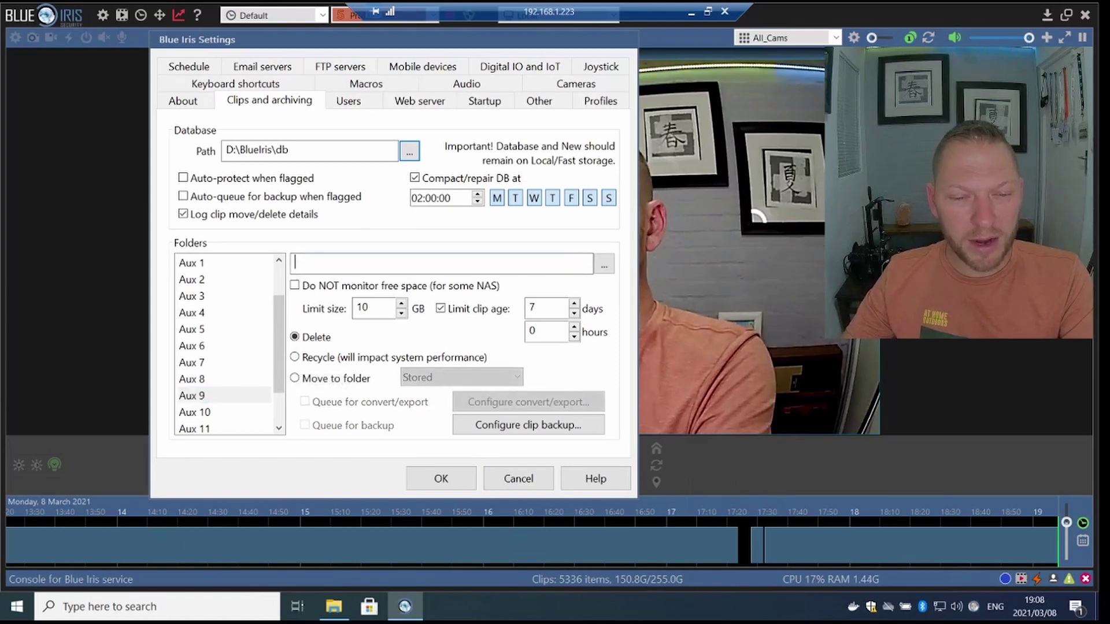
click(605, 267)
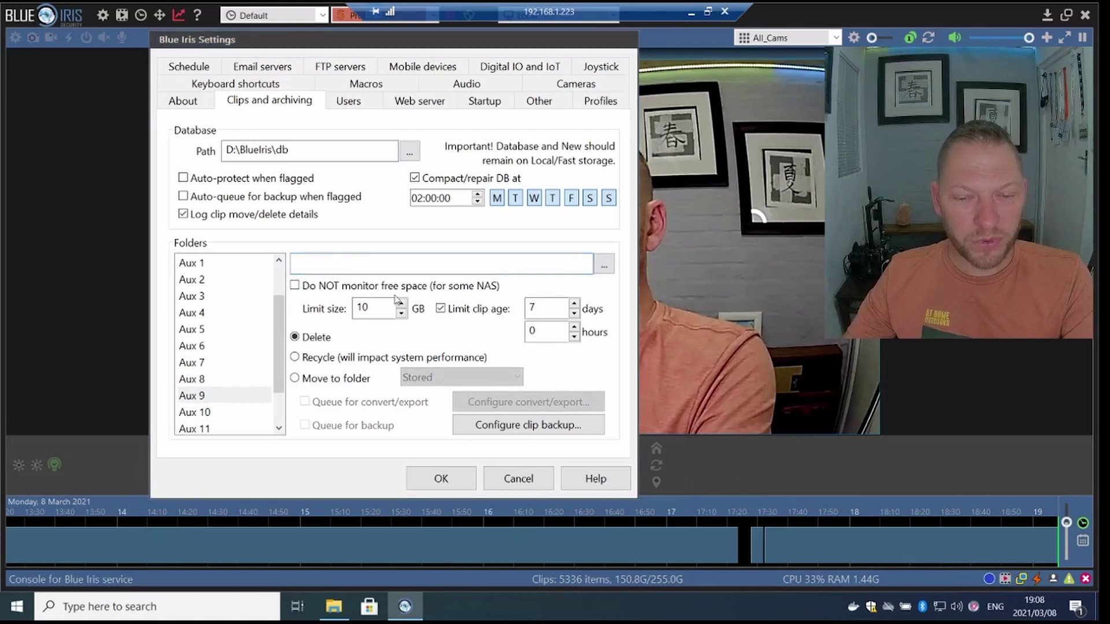
click(303, 263)
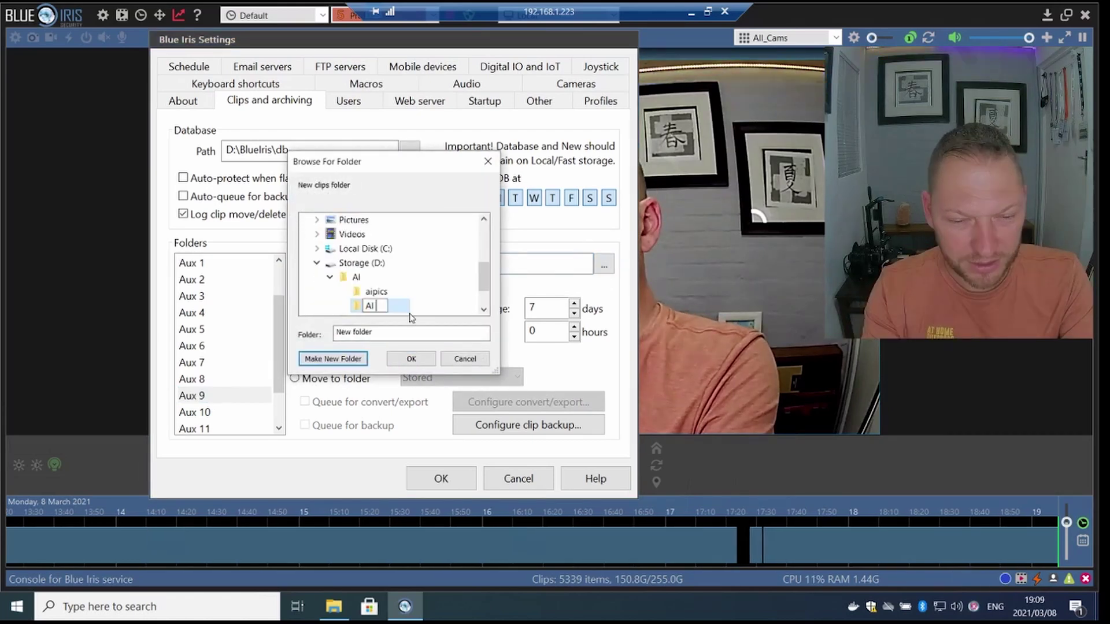
text(AIpics2)
key(Return)
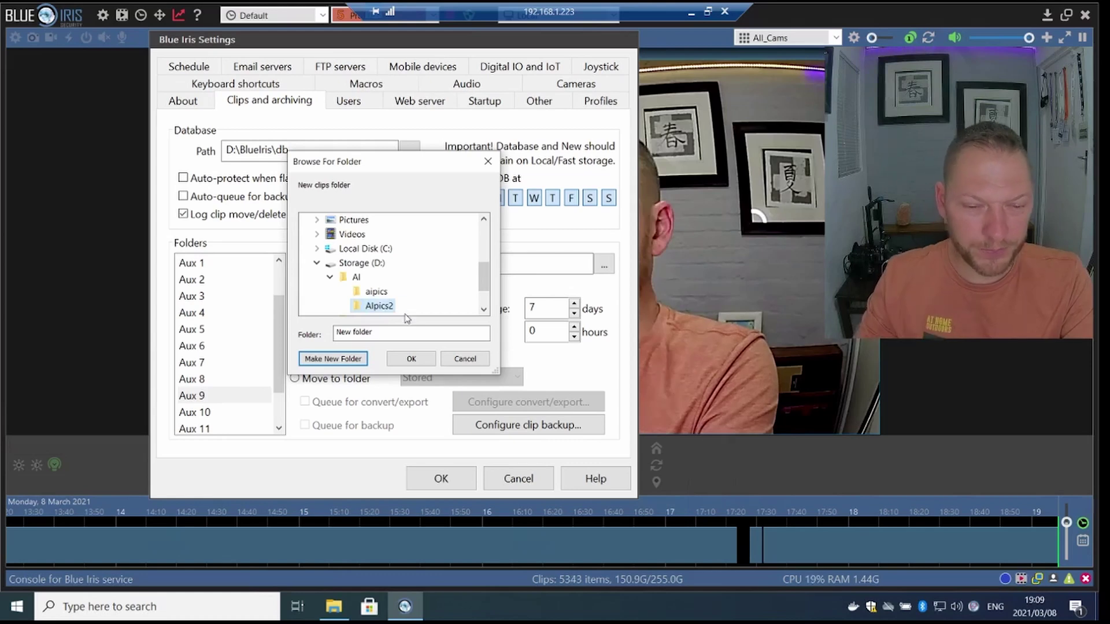
click(411, 358)
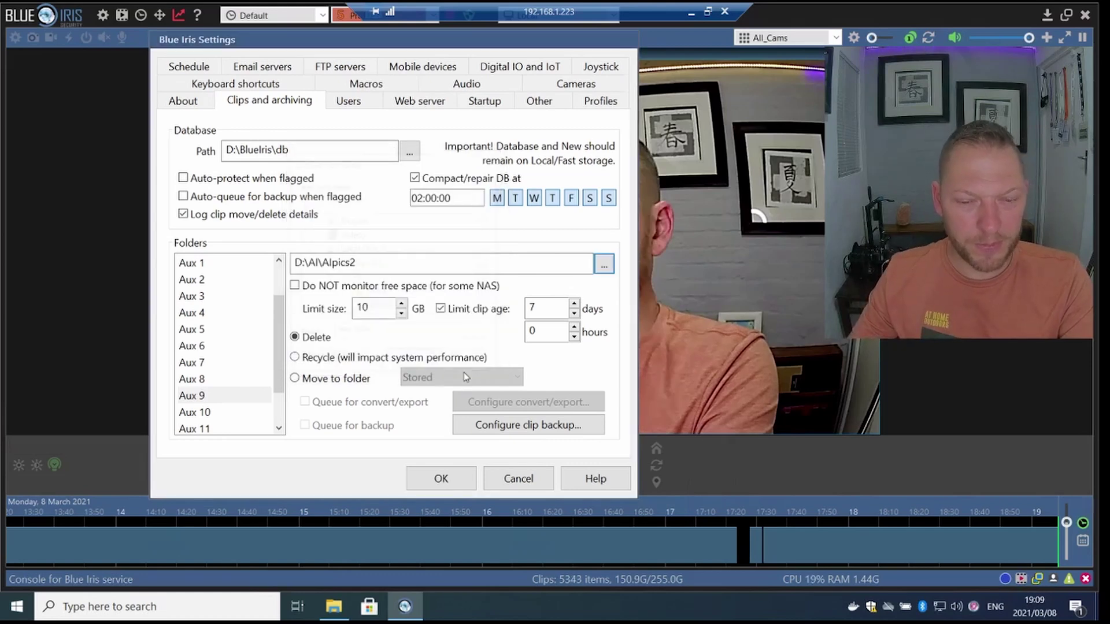
- Limit the Aux 9 folder to 2 GB and a 5-day clip age
double_click(367, 307)
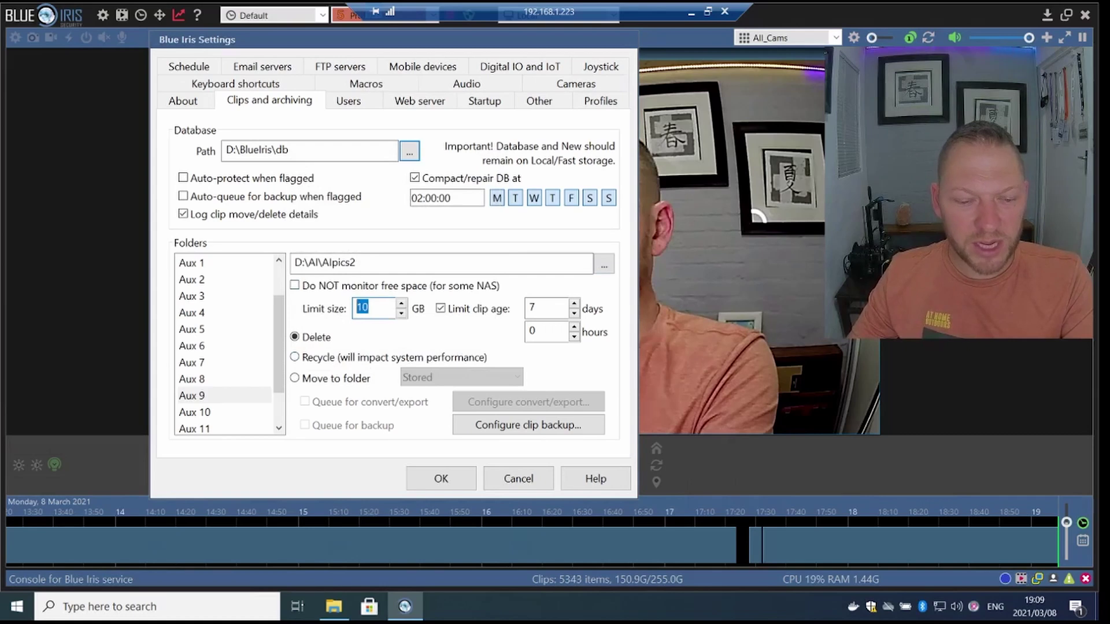
text(2)
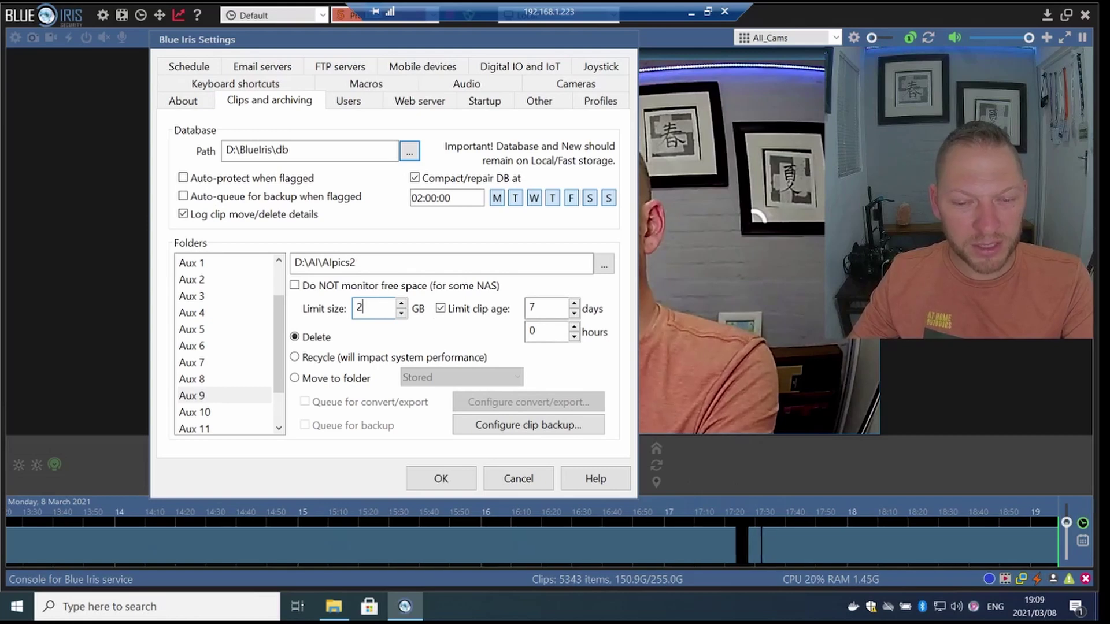
double_click(538, 307)
text(5)
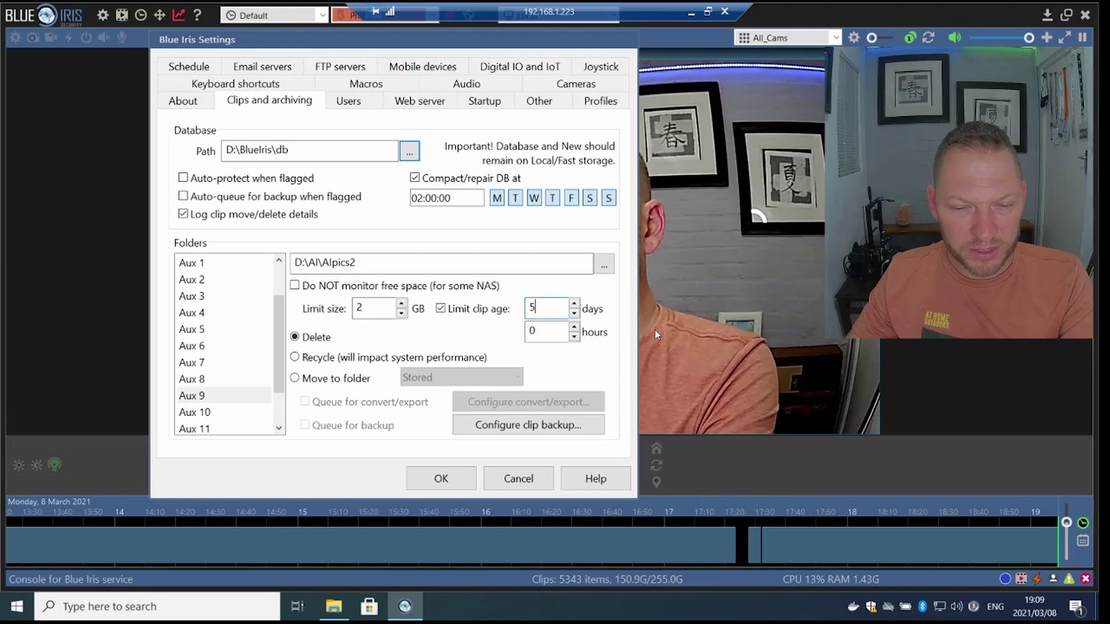
- Set the web server to require logins only for non-LAN connections, then show the Users list
click(420, 104)
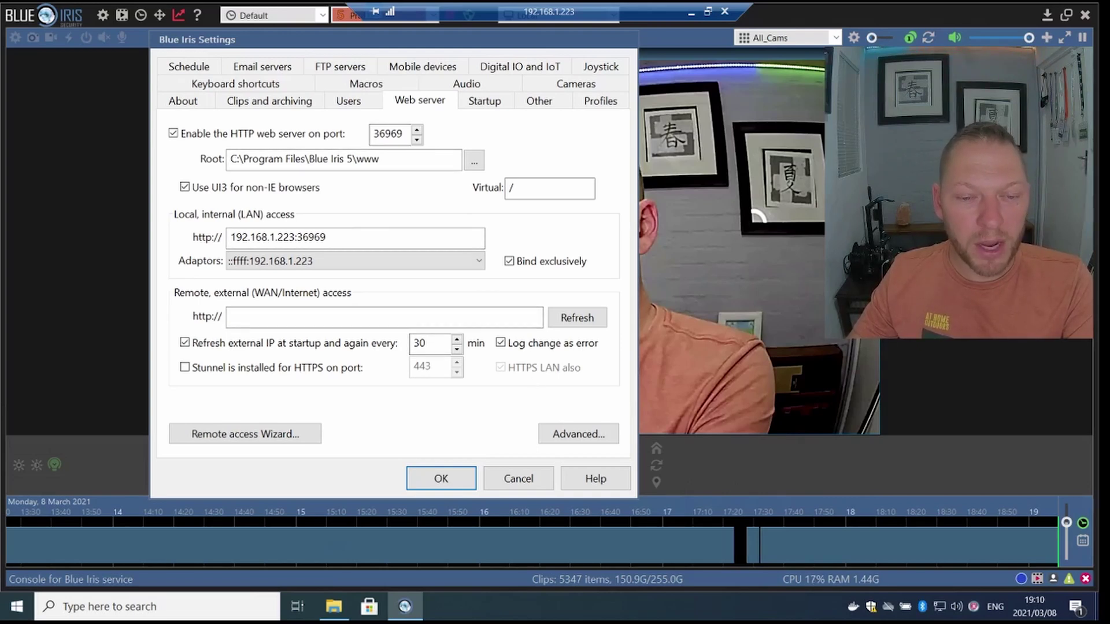
click(585, 436)
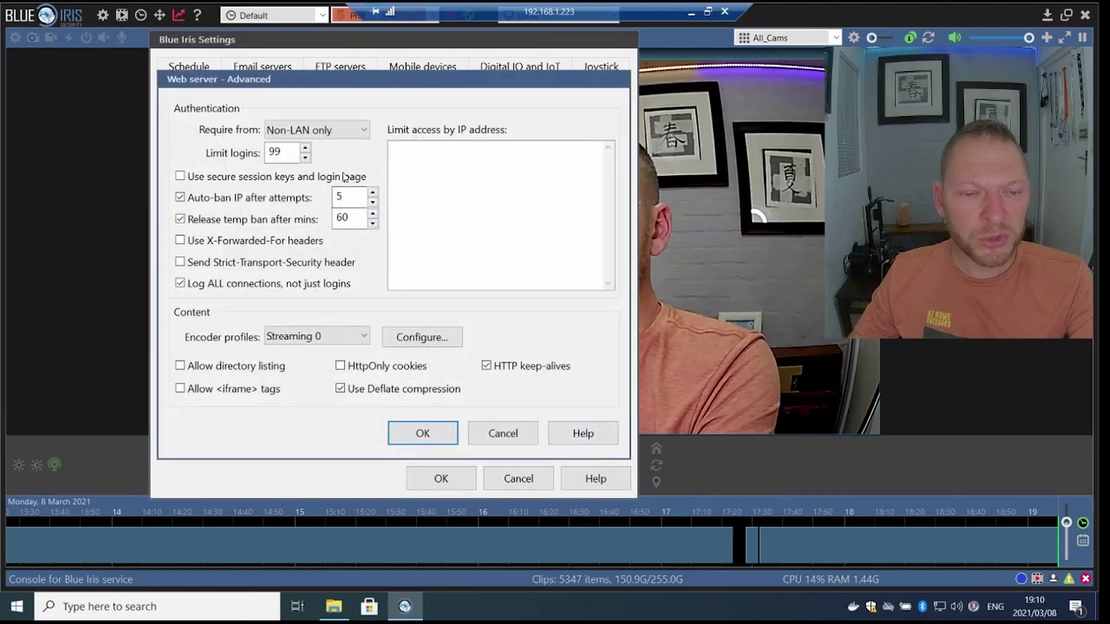
click(297, 132)
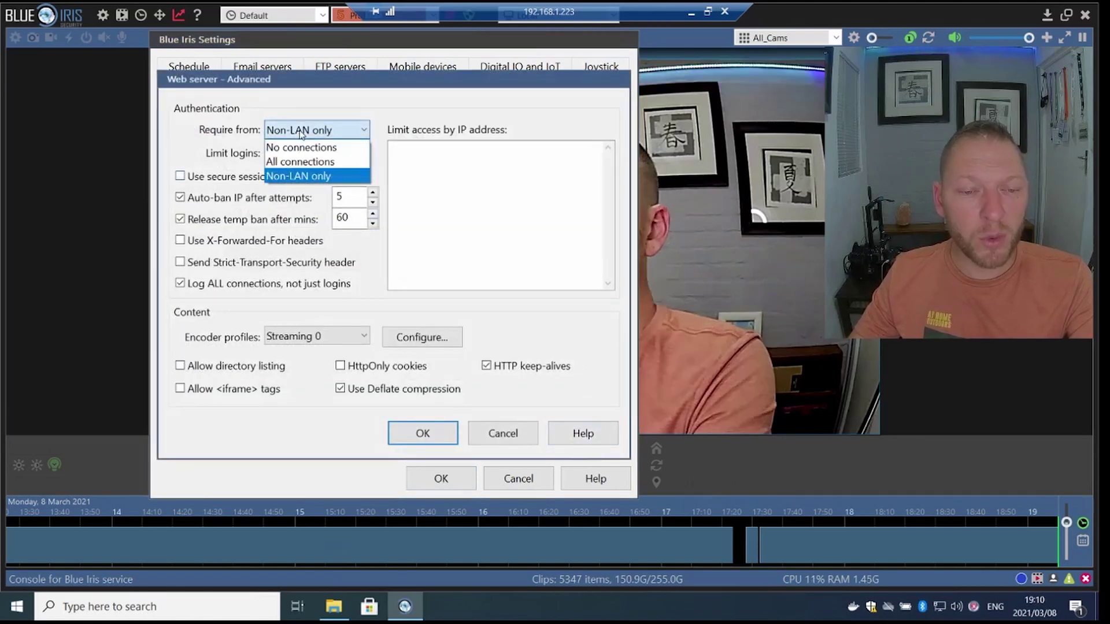
click(297, 176)
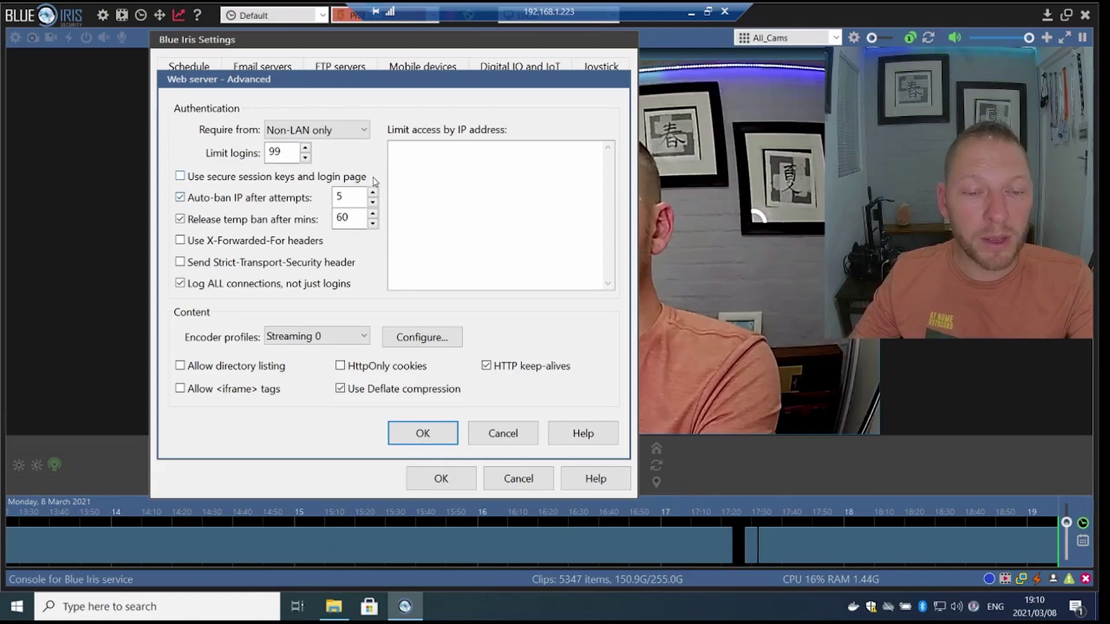
click(423, 433)
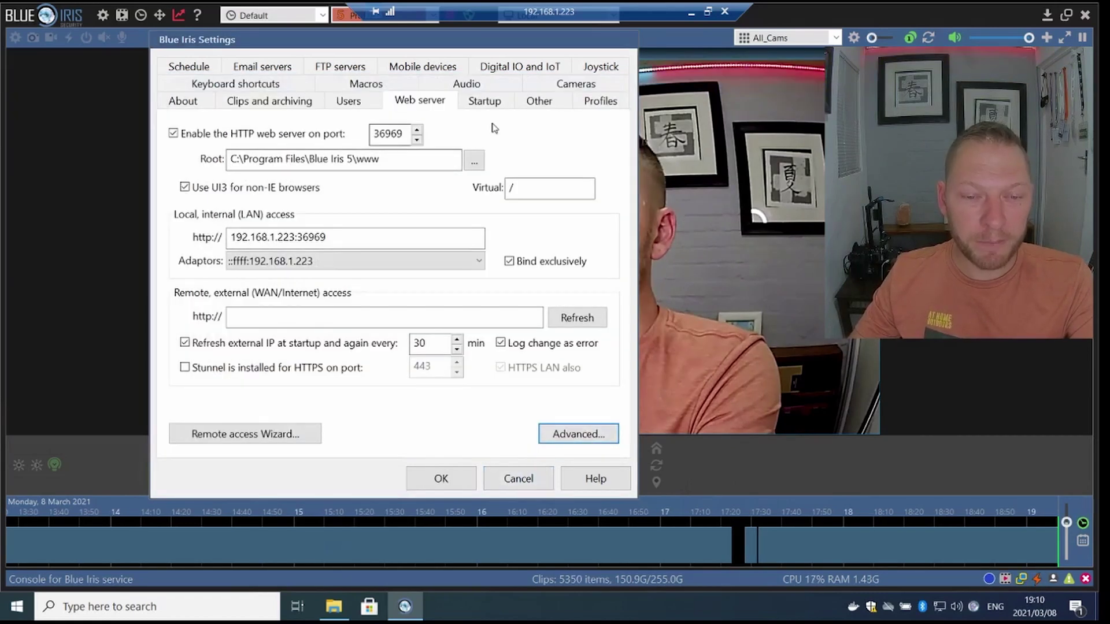
click(356, 102)
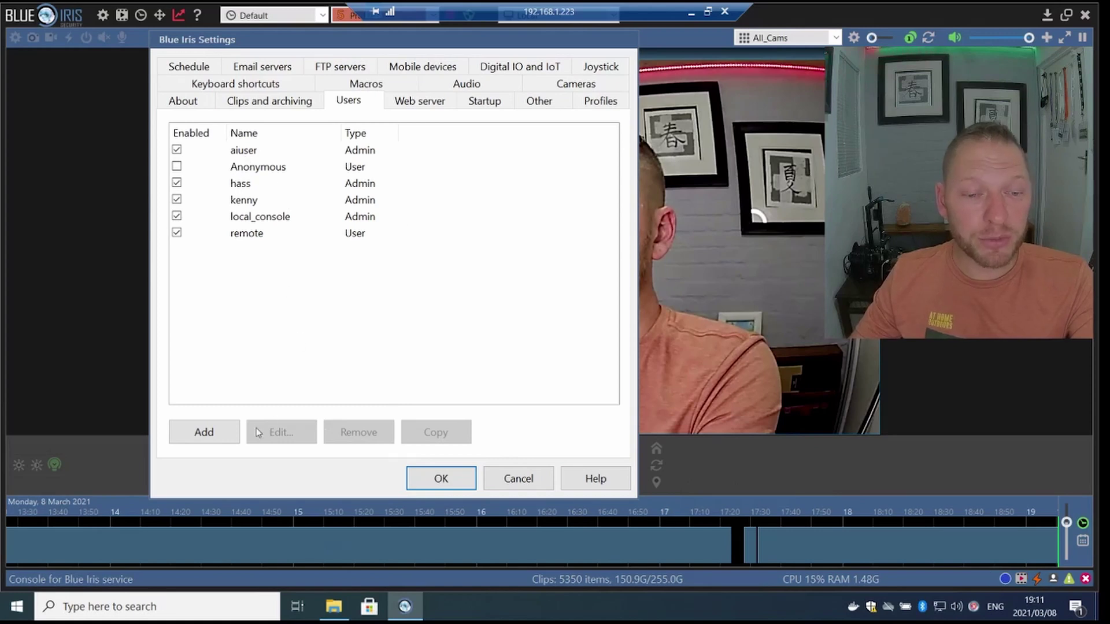
- Add user 'ai' with a password, Administrator rights and LAN-only access
click(222, 434)
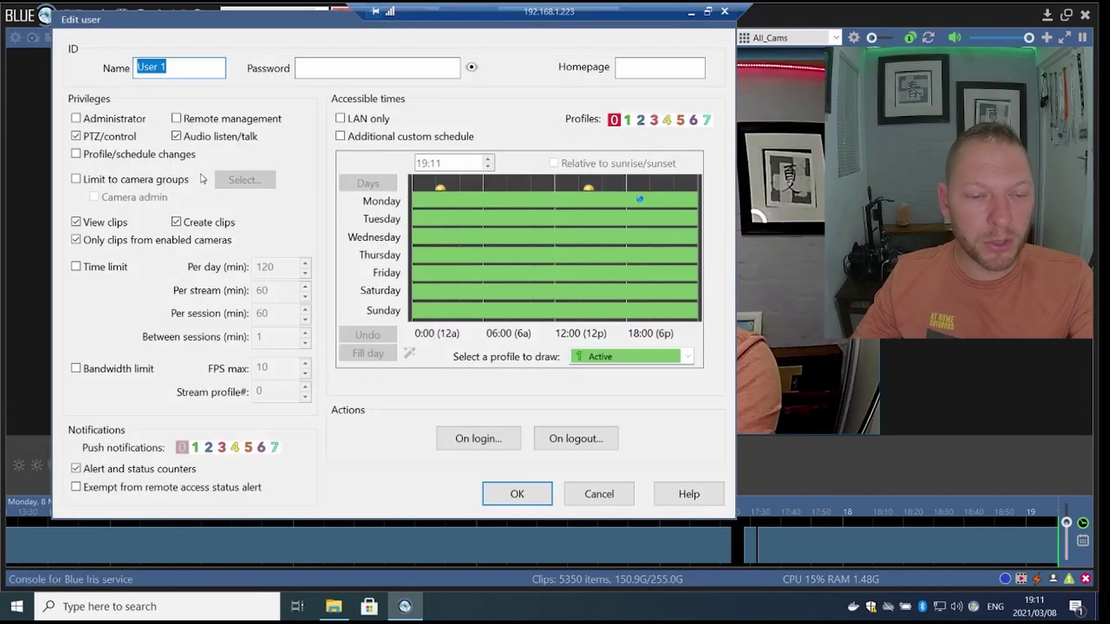
text(ai)
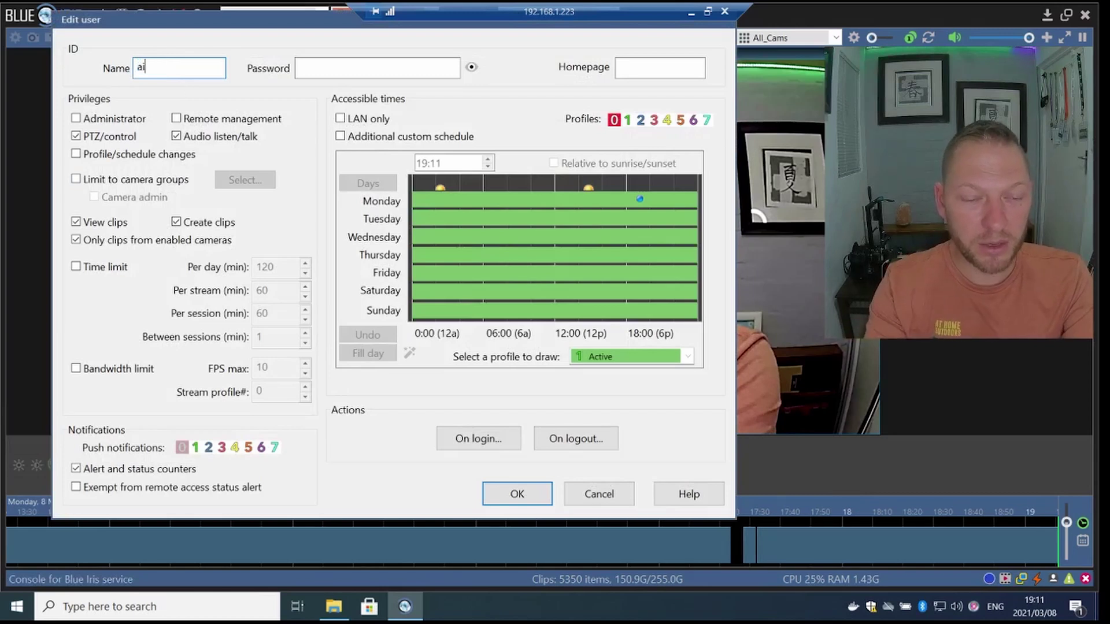
key(Tab)
text(•••••••••••)
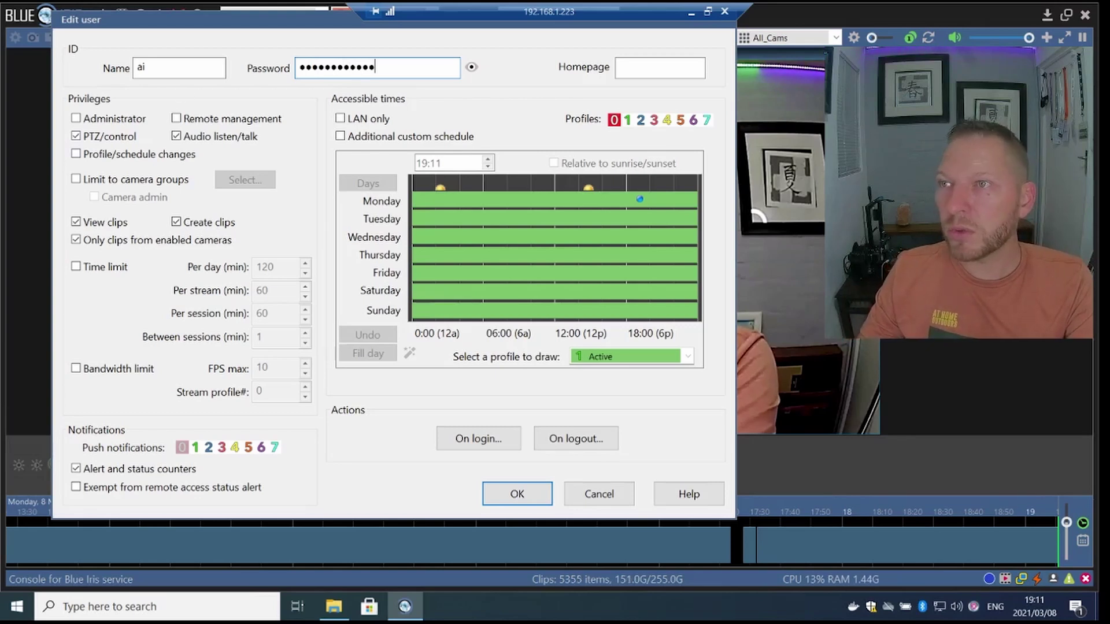
click(77, 118)
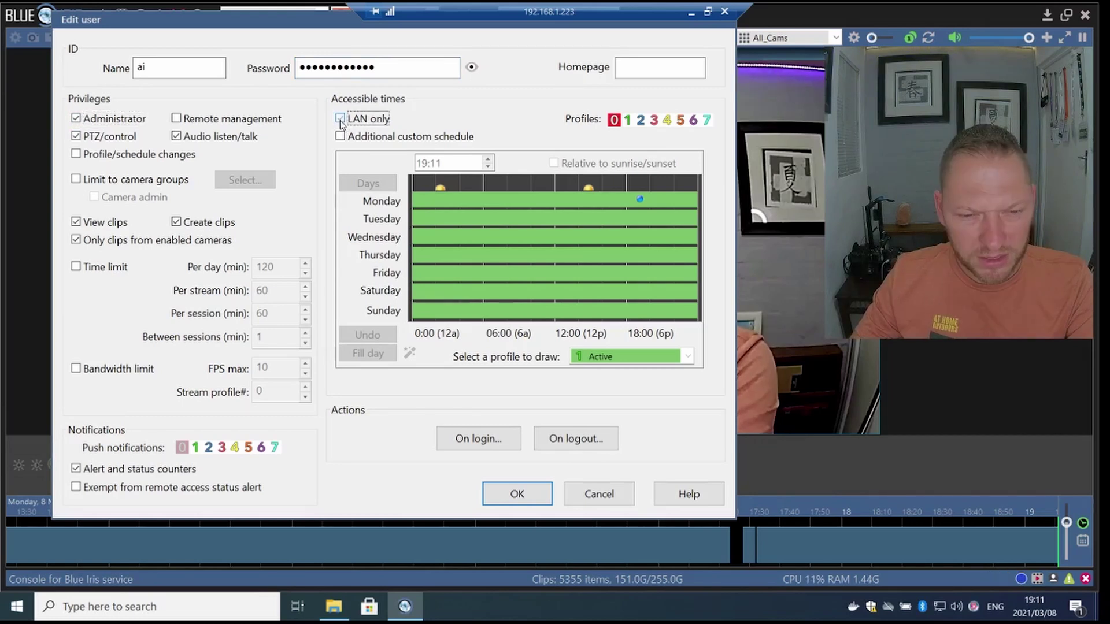
click(340, 120)
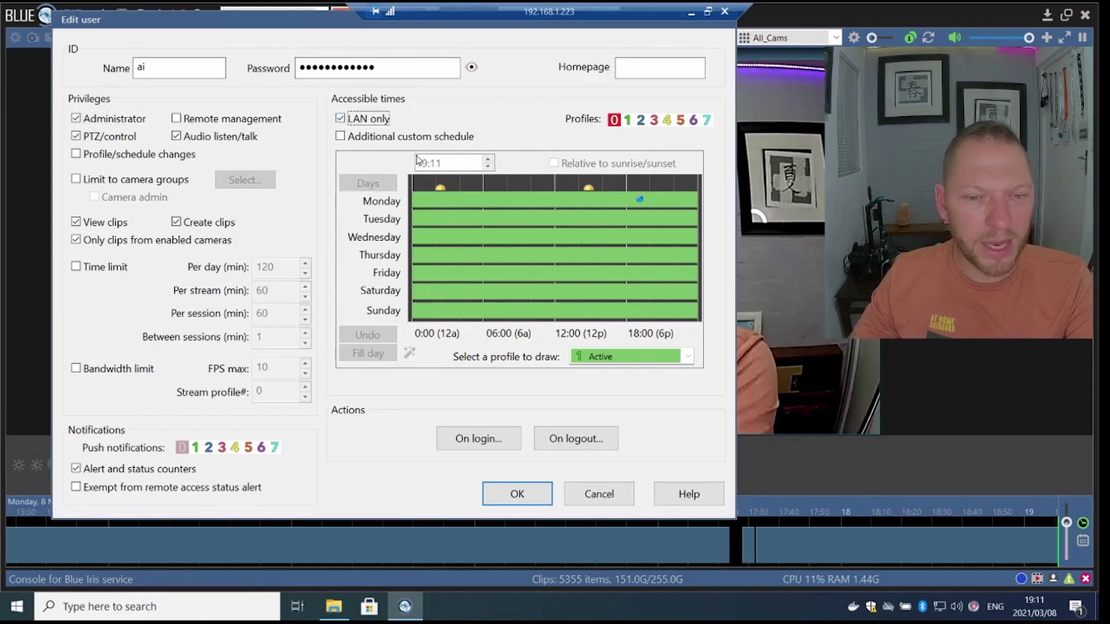
click(518, 495)
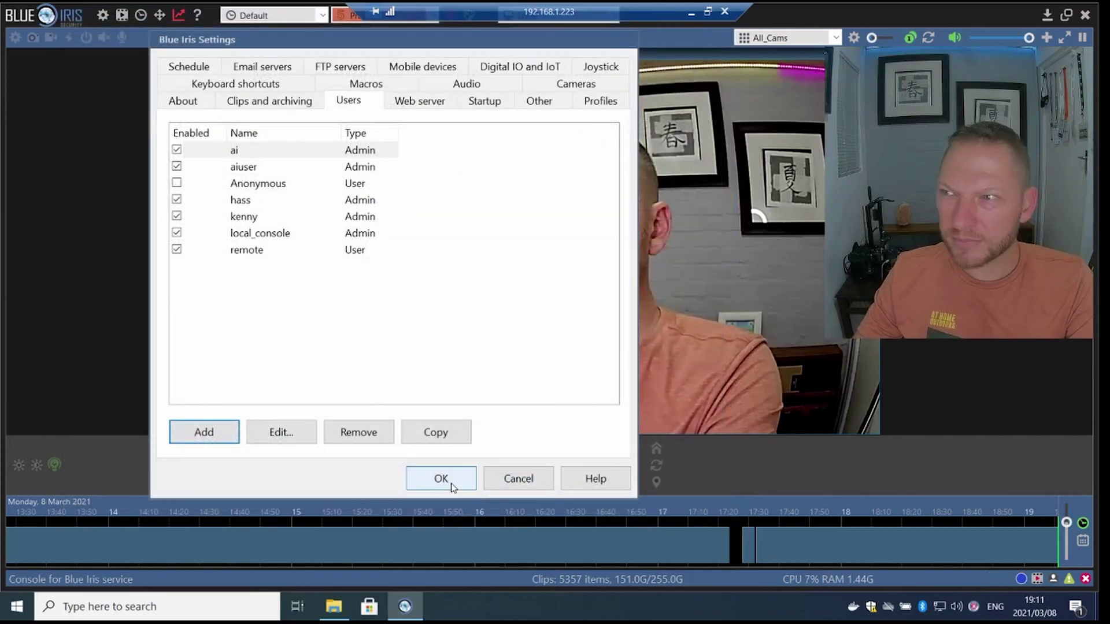
- Add camera 'MIlney Demo Cam Snap' (MilneySnap), copying its settings from Milney Demo Cam
click(450, 480)
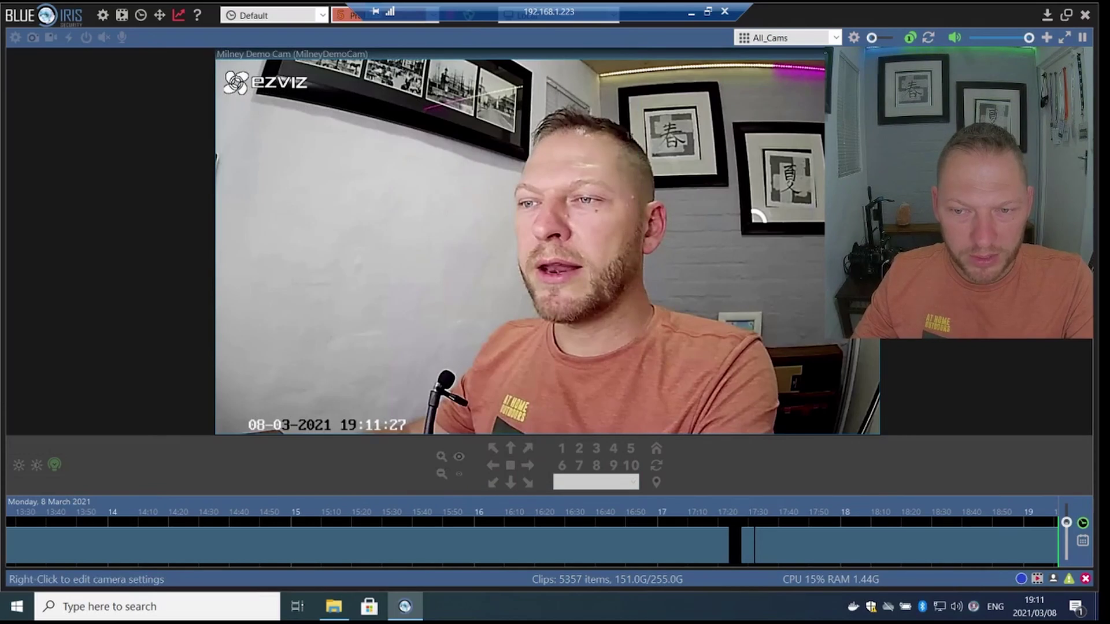
click(1047, 39)
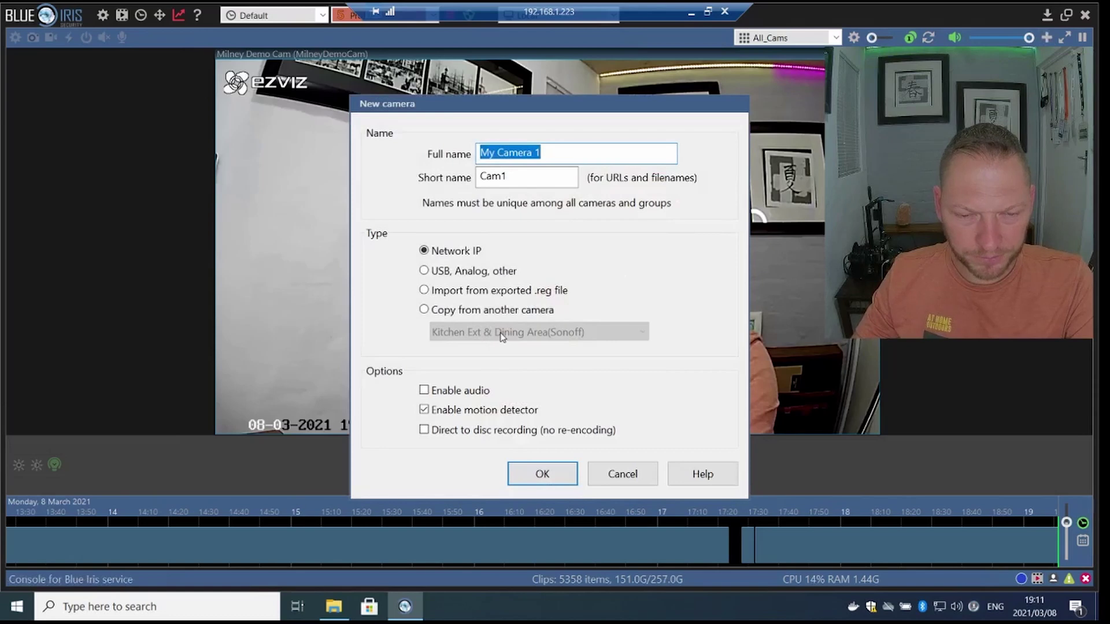
text(MIlney Demo Cam Snap)
key(Tab)
text(Milney)
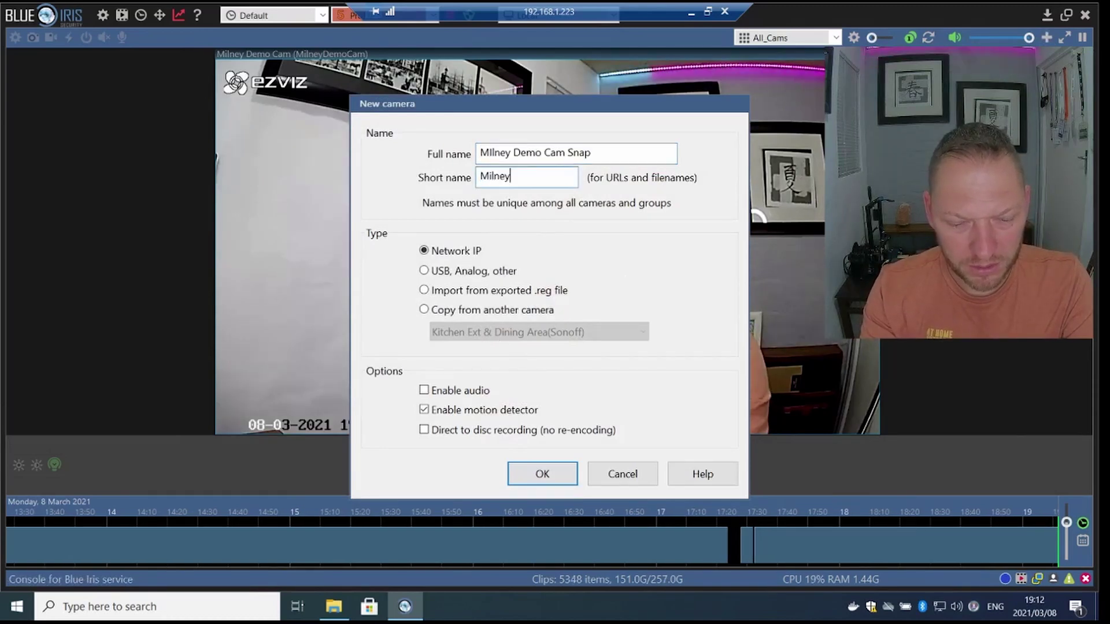
text(Snap)
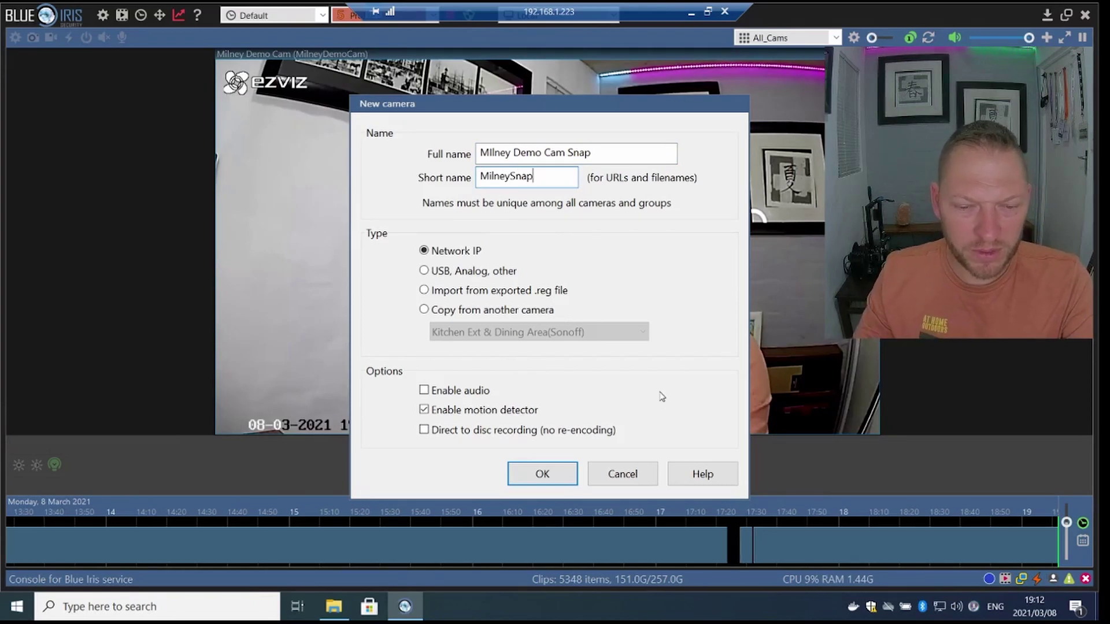
click(425, 310)
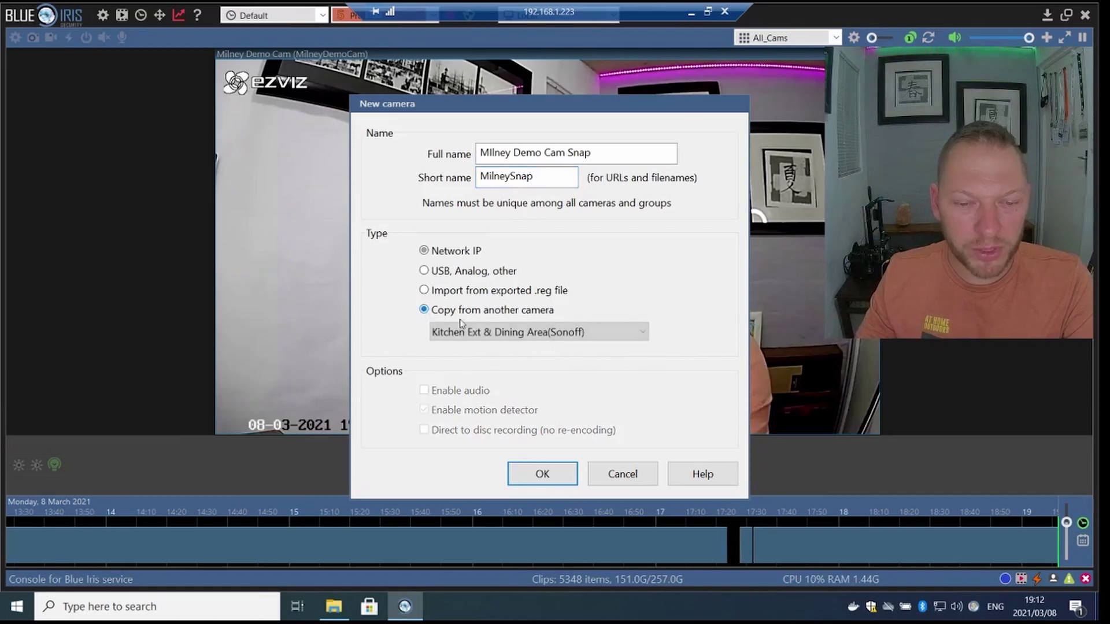
click(607, 337)
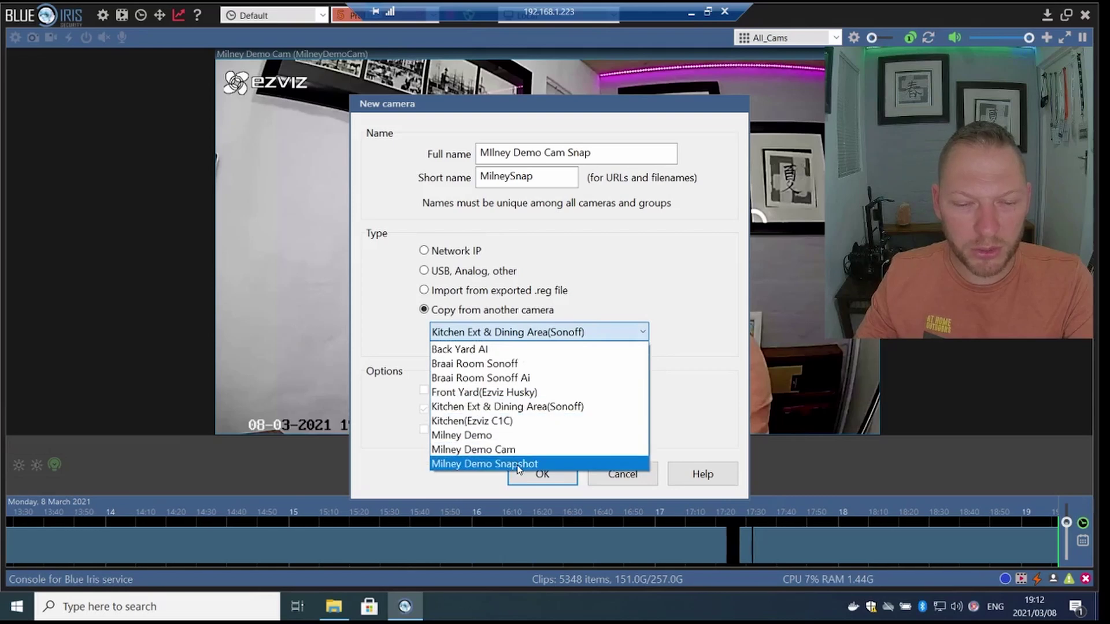
click(508, 450)
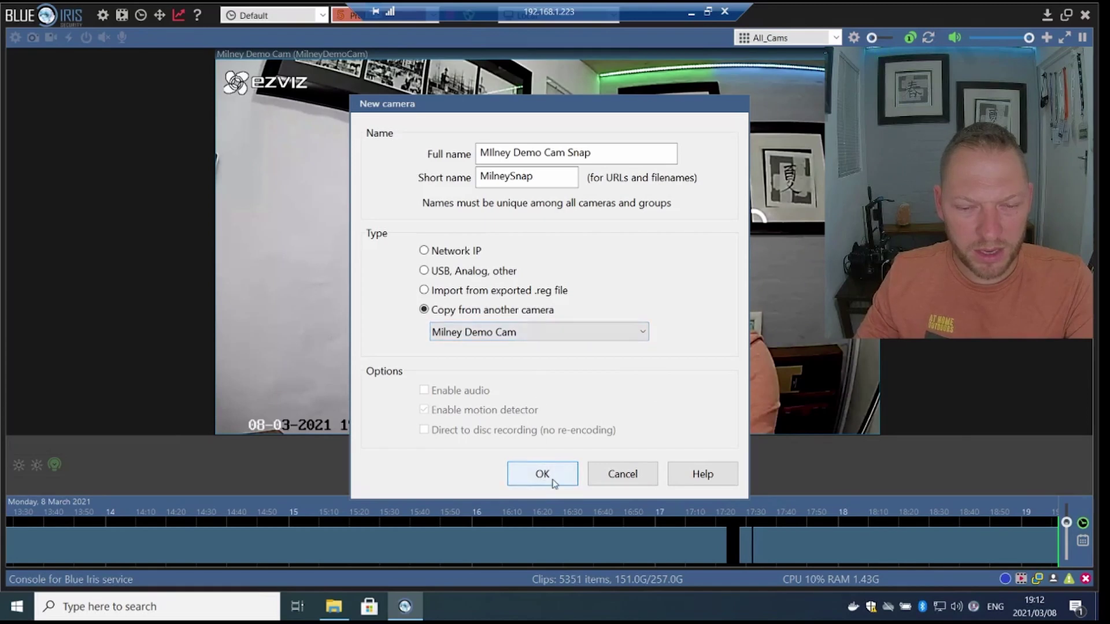
click(556, 479)
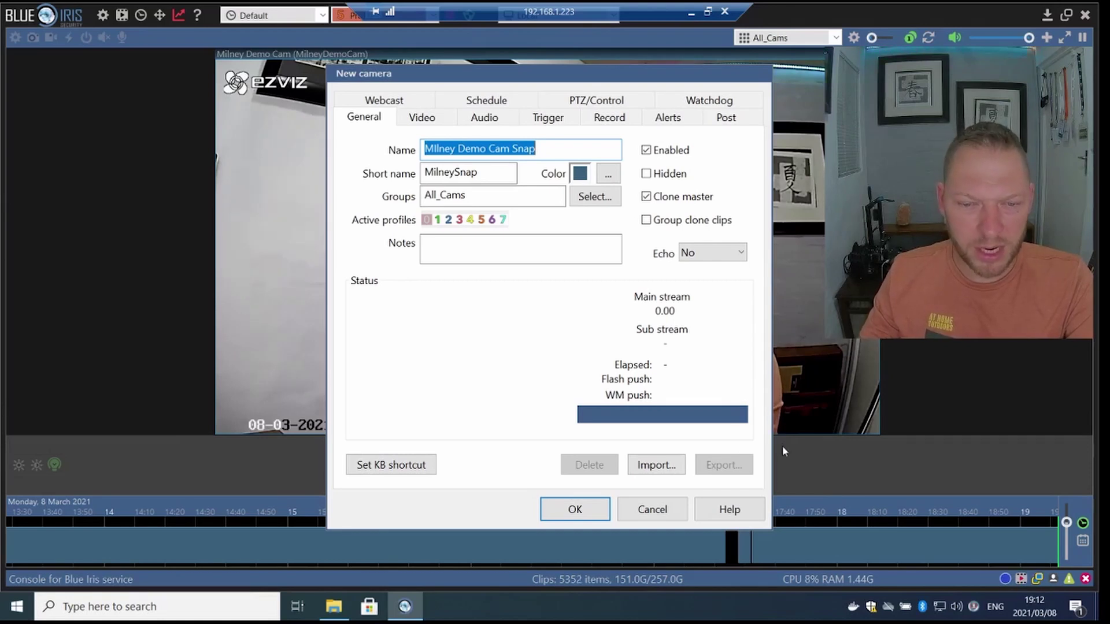
- Enable motion triggering with a smaller minimum object size, object detection, and 4-second break time
click(538, 120)
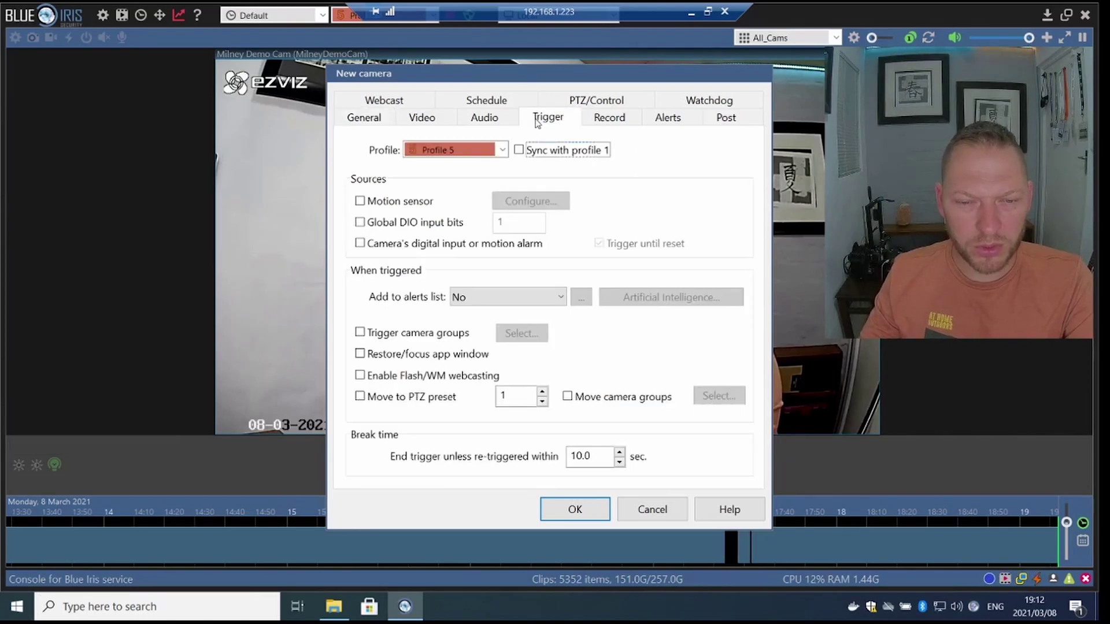
click(360, 201)
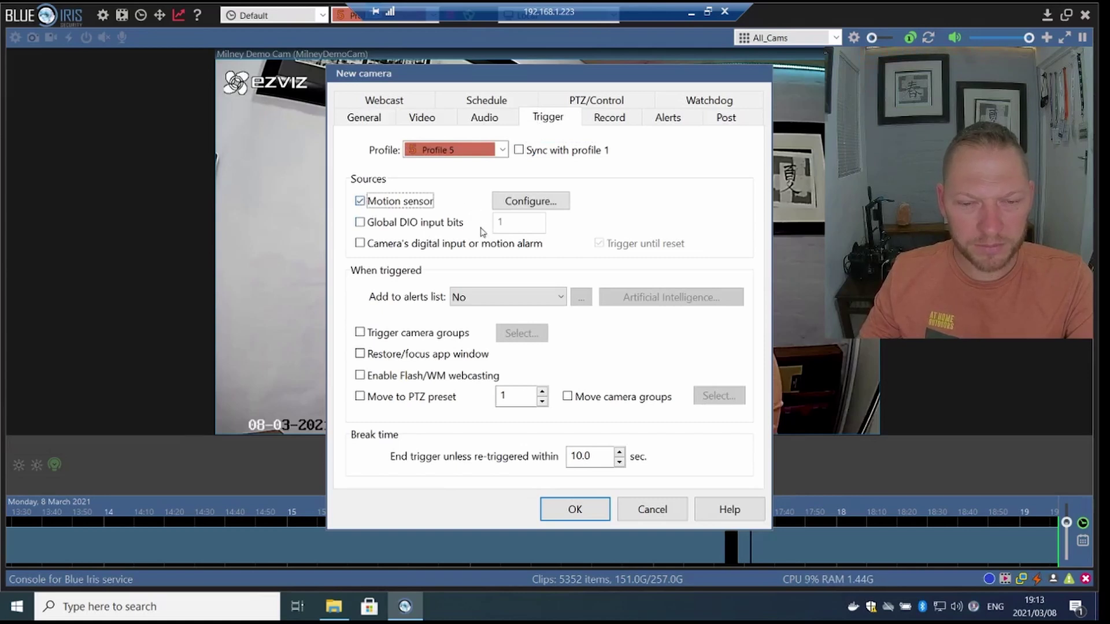
click(526, 200)
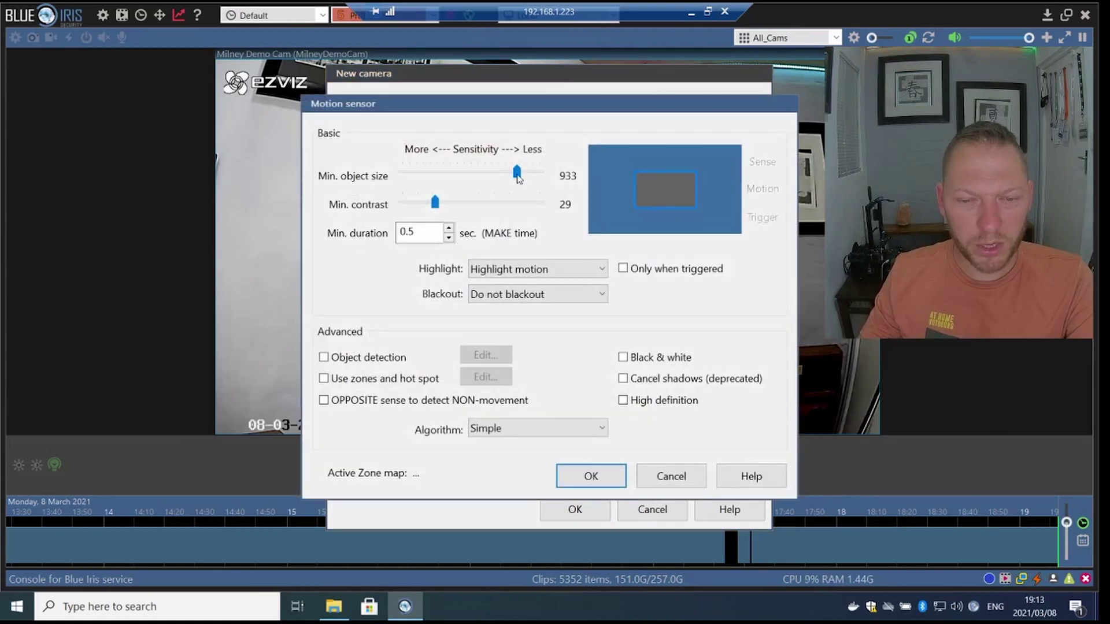
drag(516, 175, 437, 207)
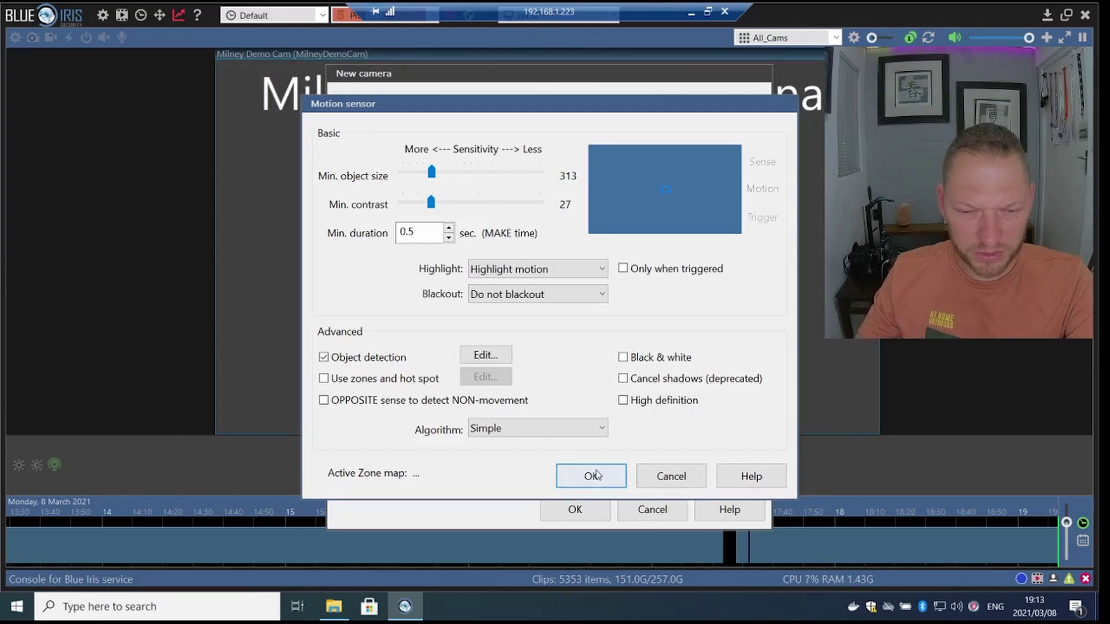
click(591, 480)
double_click(584, 455)
text(4)
click(614, 120)
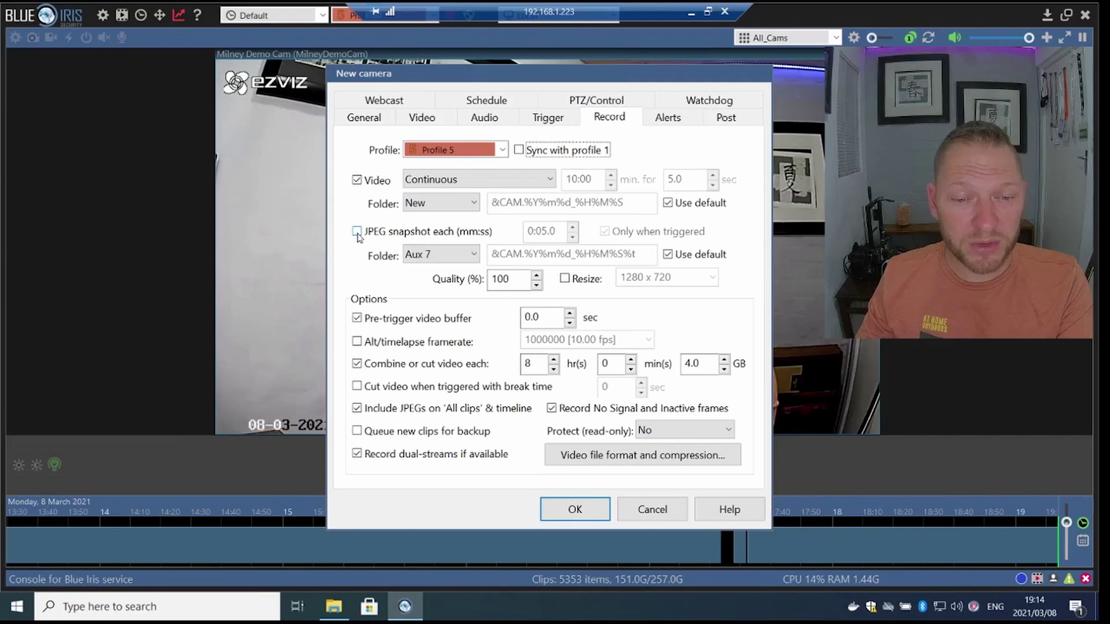
- Save JPEG snapshots to Aux 9 and keep them off the All clips list
click(358, 232)
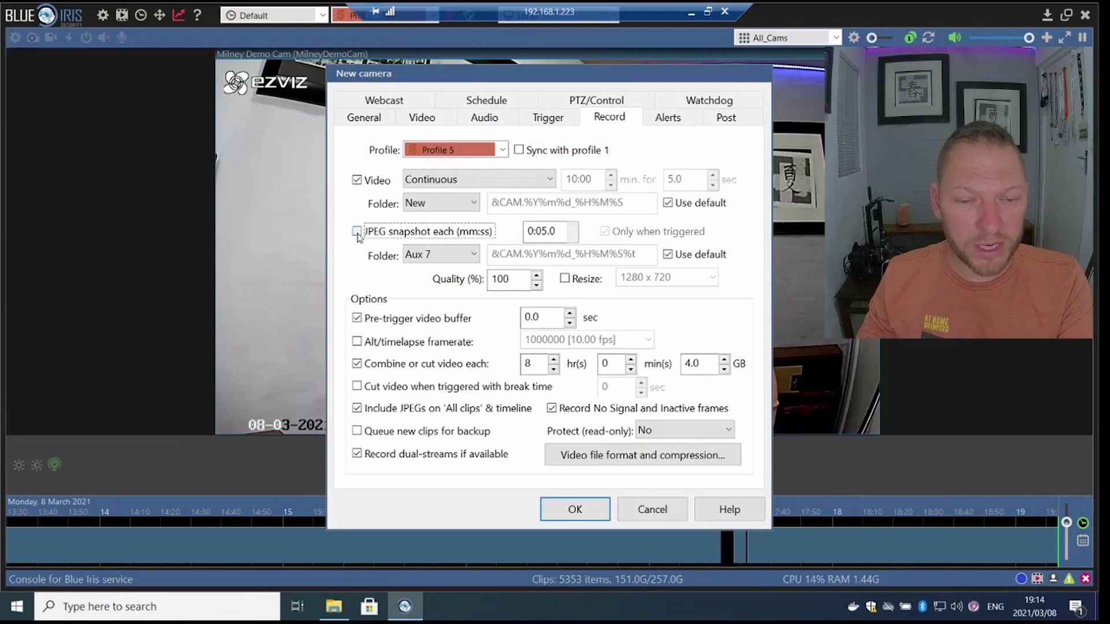
click(474, 255)
click(445, 314)
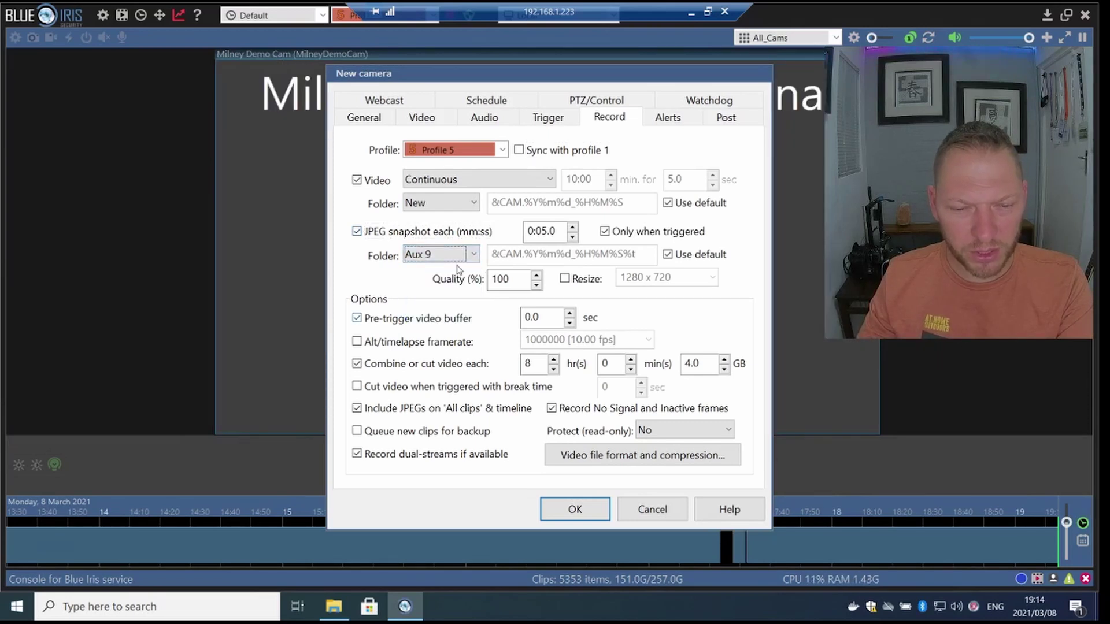
click(357, 408)
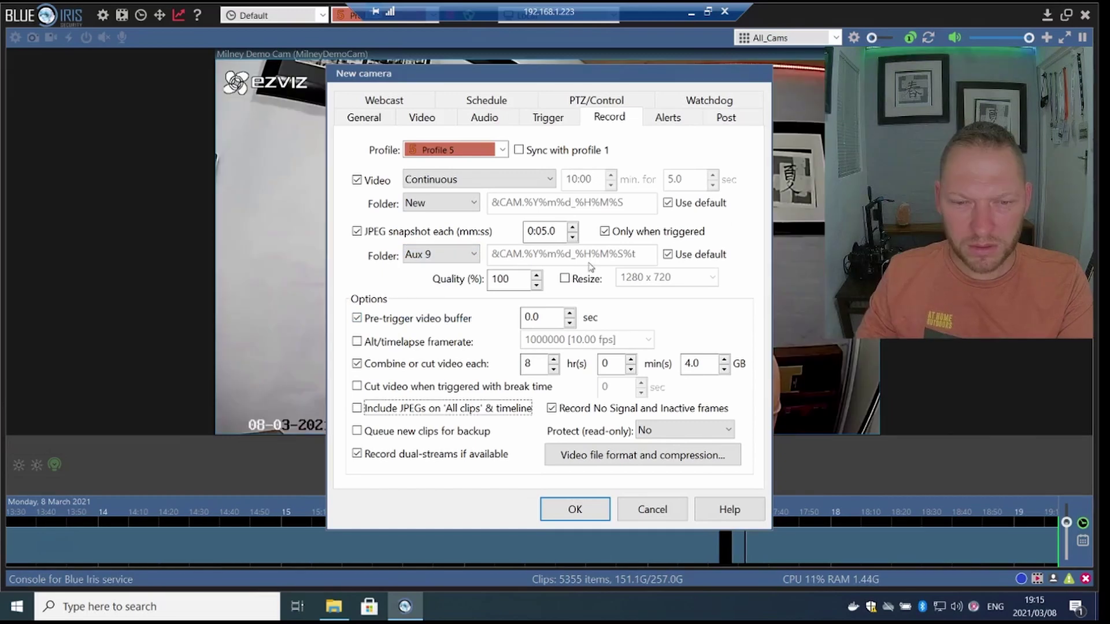
- Set the camera's alerts to fire Never
click(672, 119)
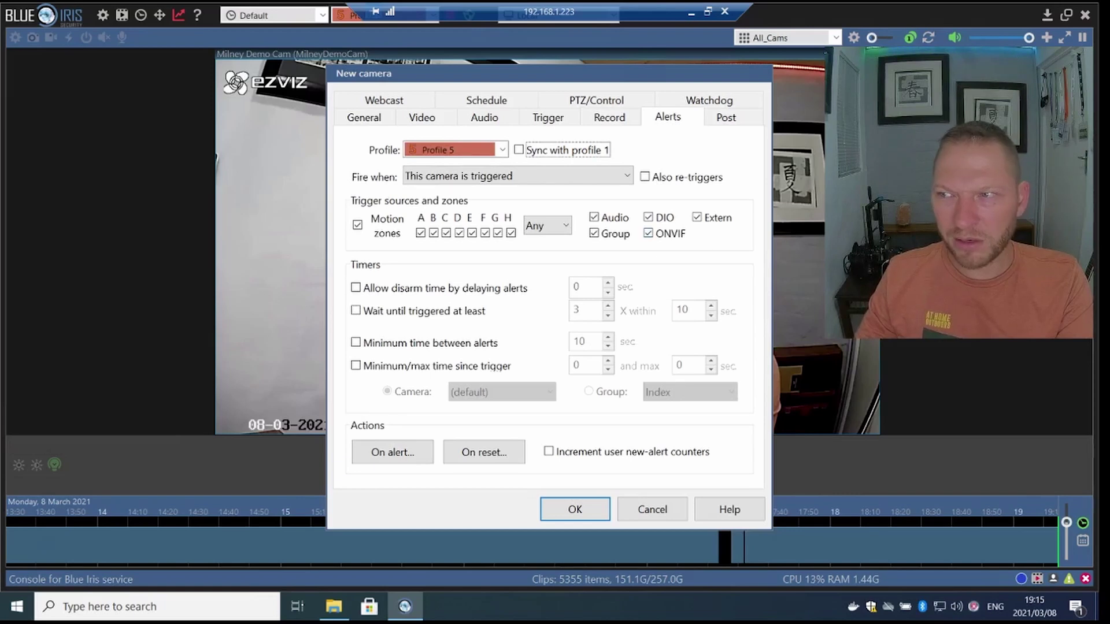
click(495, 180)
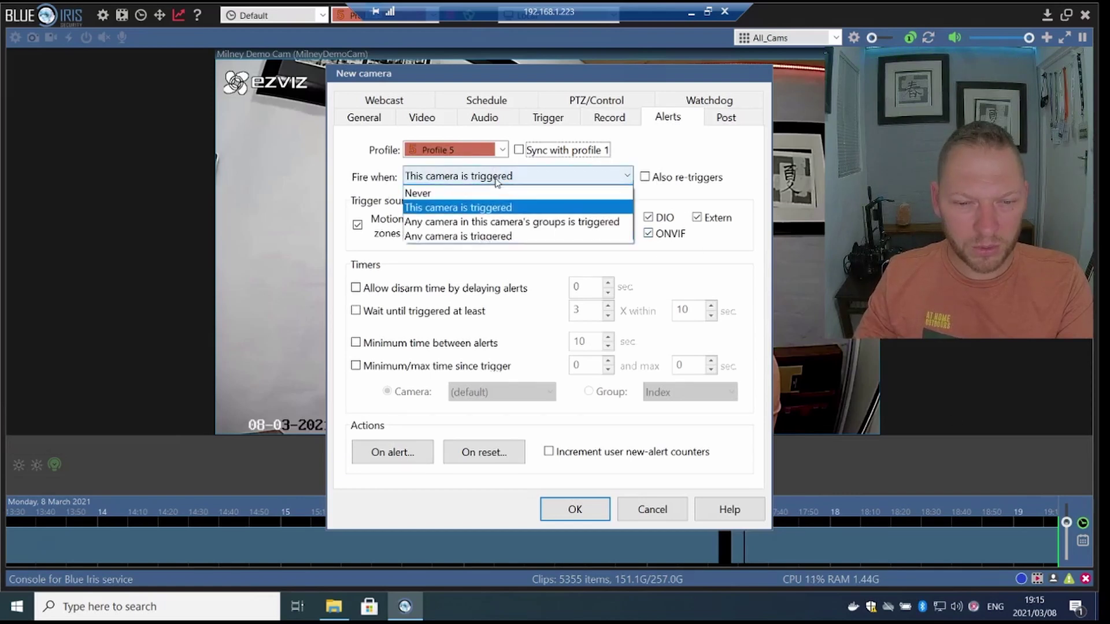
click(437, 193)
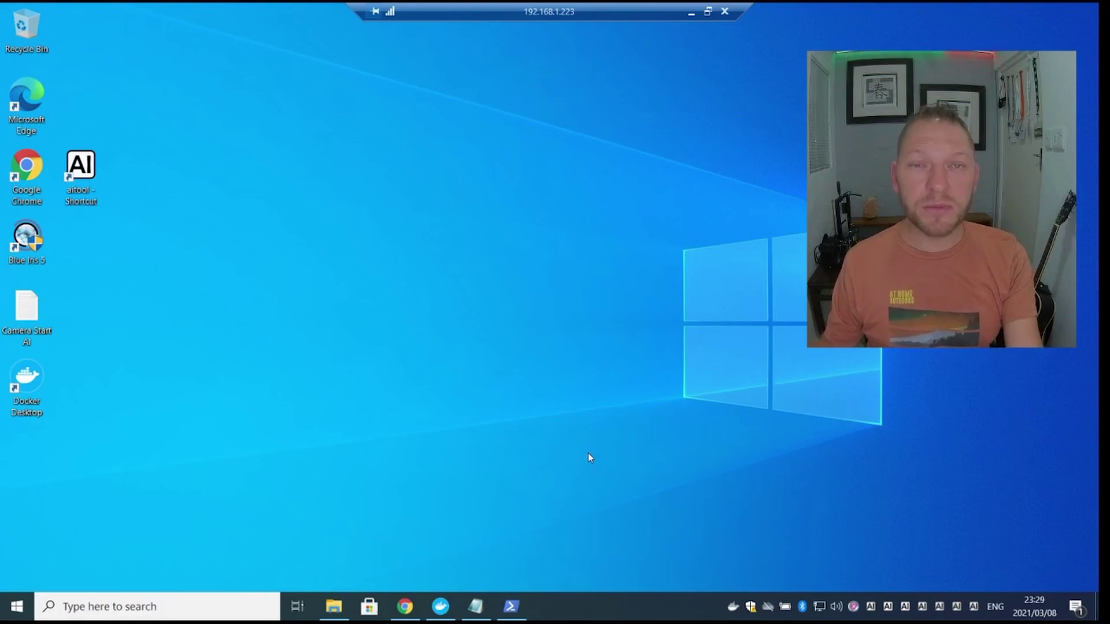
mouse_move(407, 607)
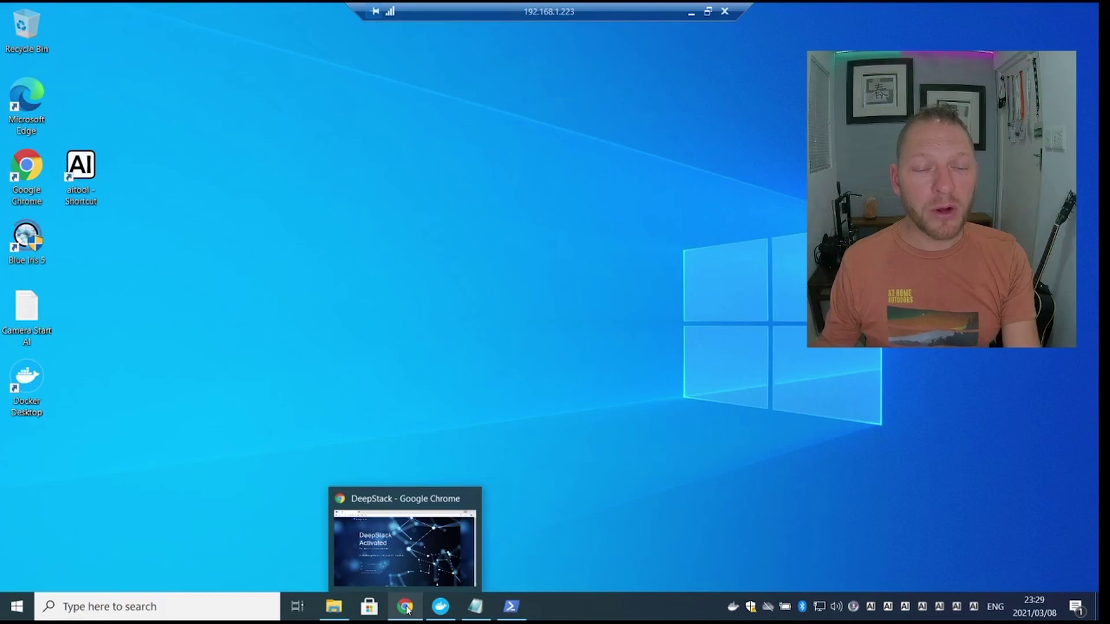
click(406, 606)
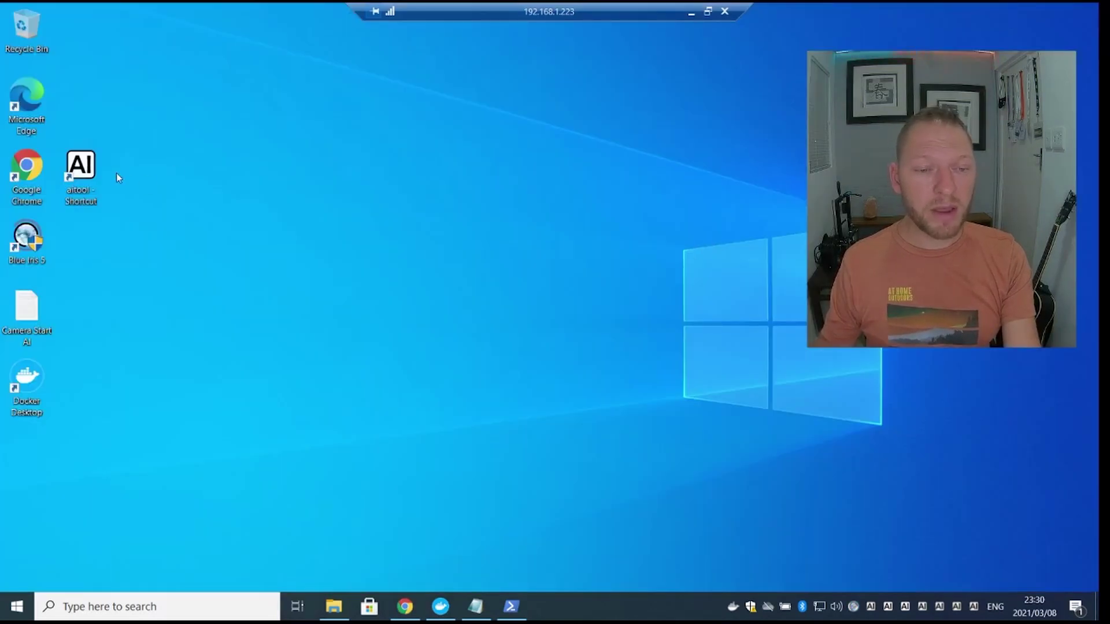
- Launch AI Tool, check its Input Path and Deepstack URL, then show the MilneySnap camera settings
double_click(88, 172)
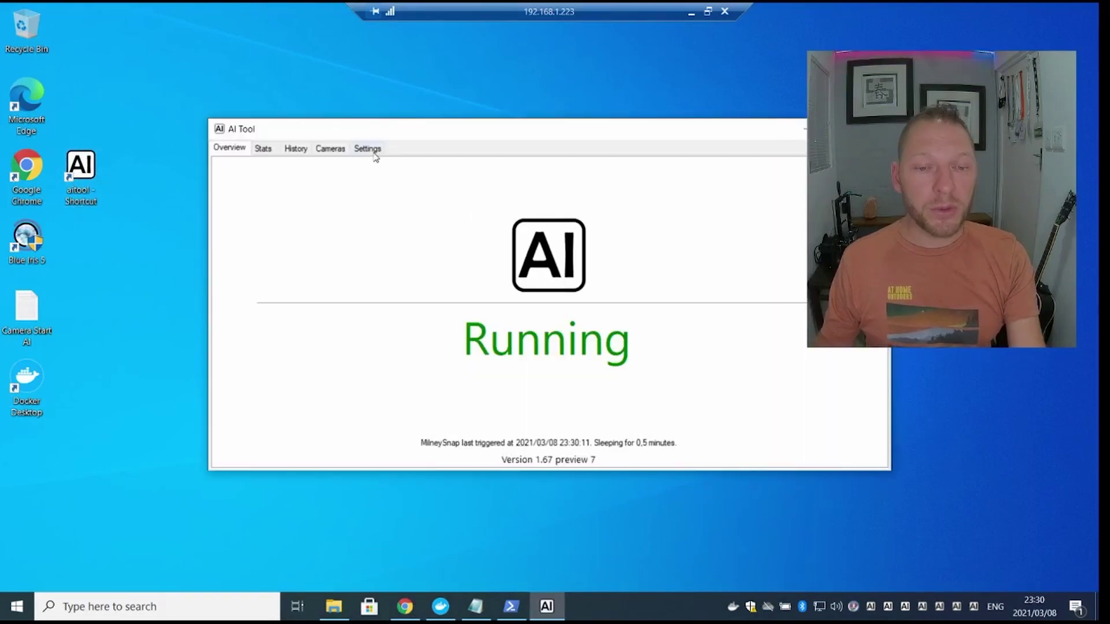
click(373, 151)
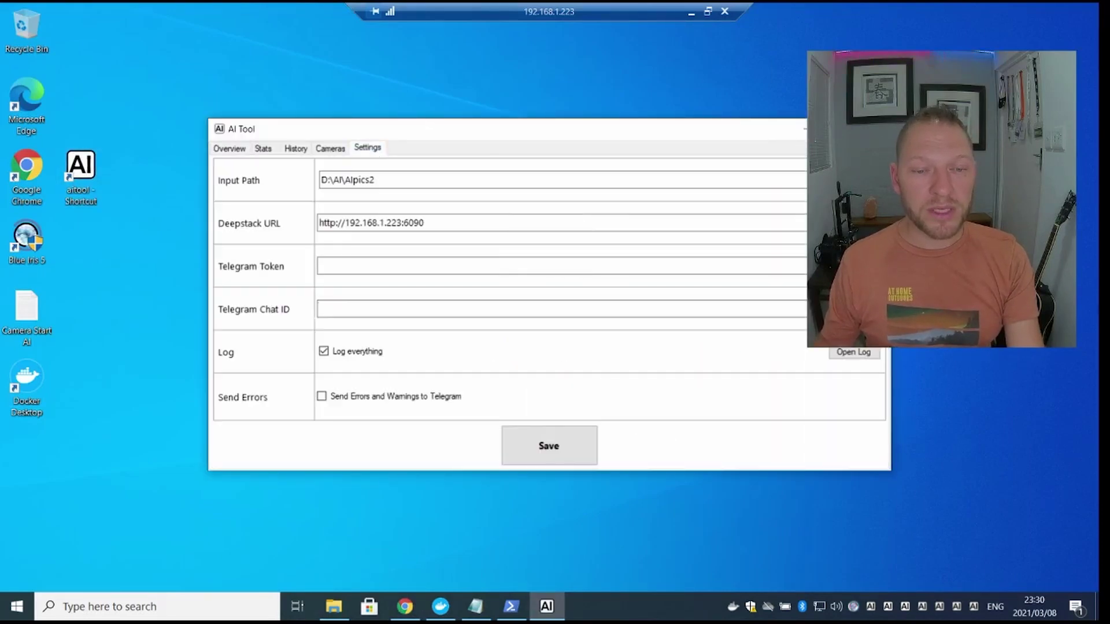
key(Tab)
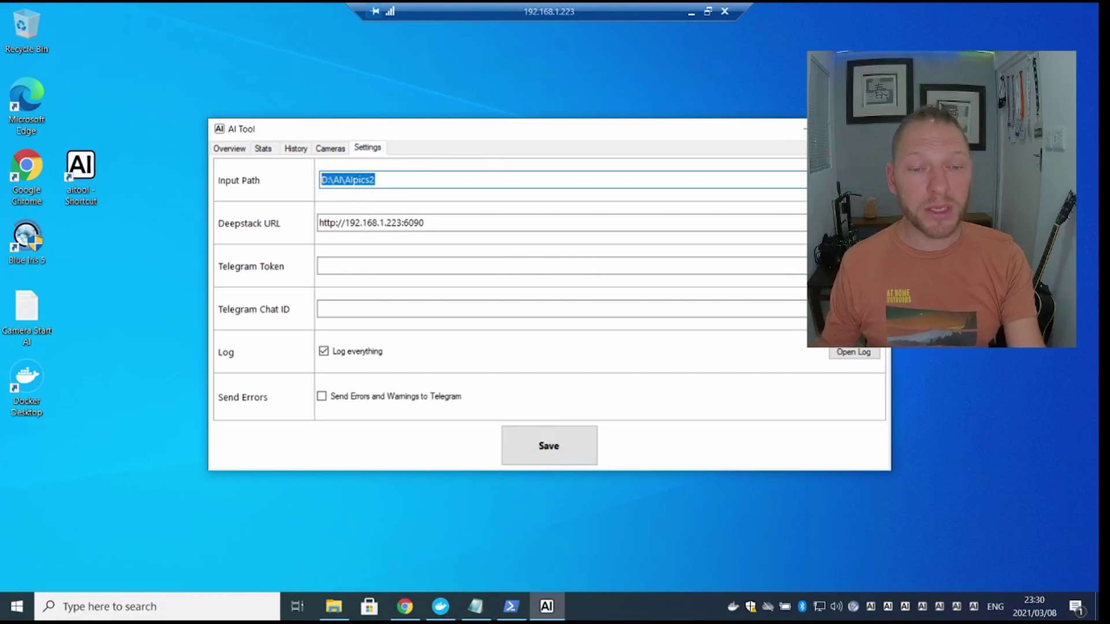
click(444, 224)
drag(426, 223, 328, 224)
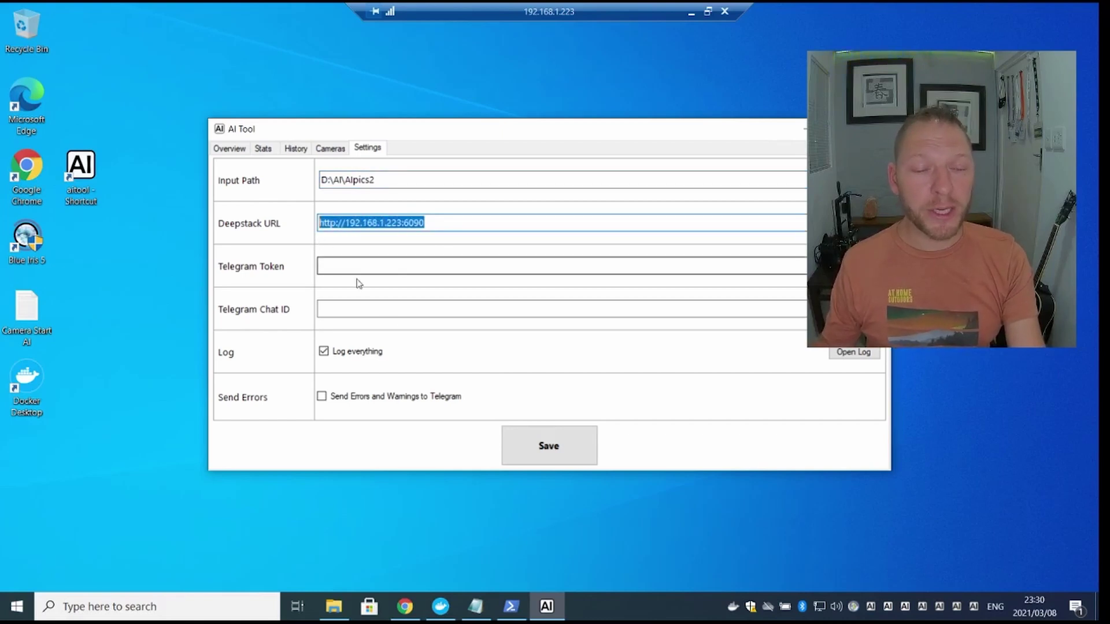
click(338, 150)
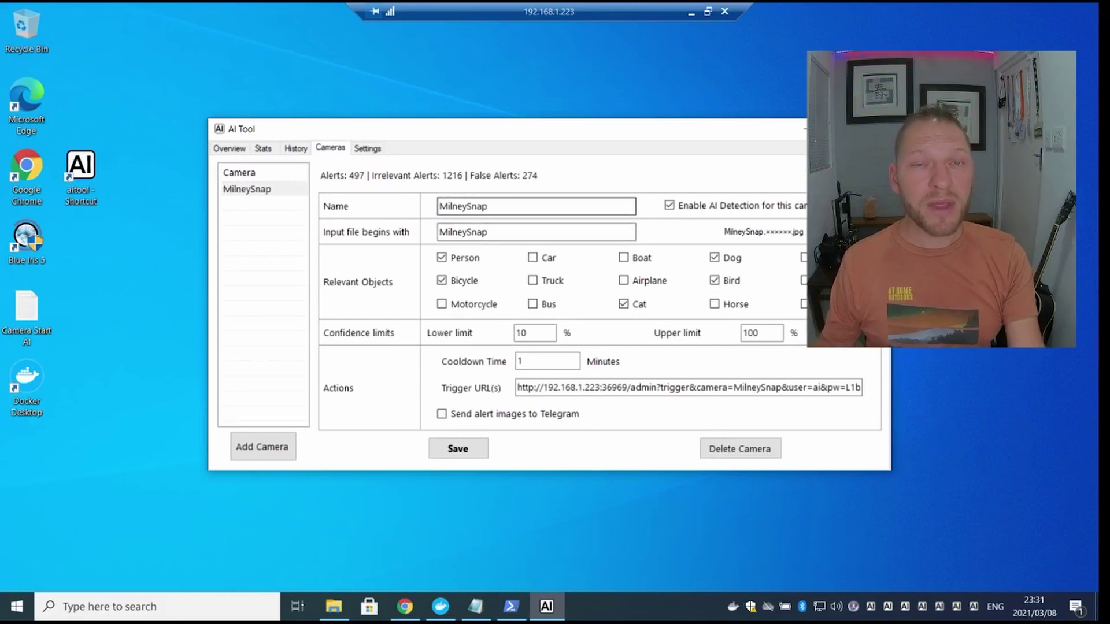
- Check the MilneySnap name, input file prefix and trigger URL address and port, then return to the Running overview
double_click(488, 206)
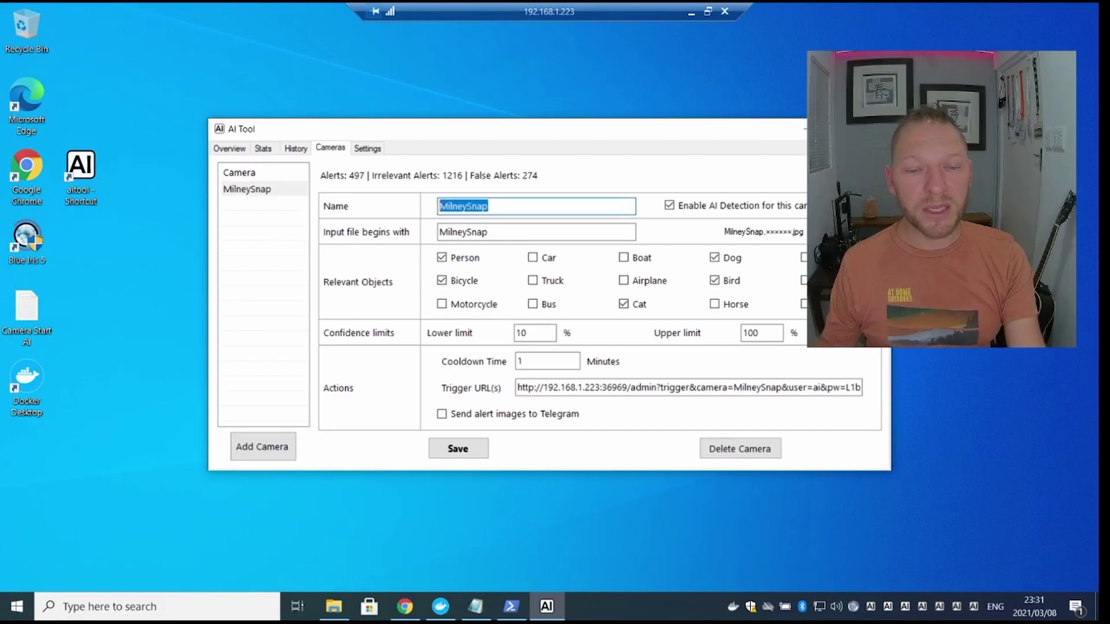
click(478, 232)
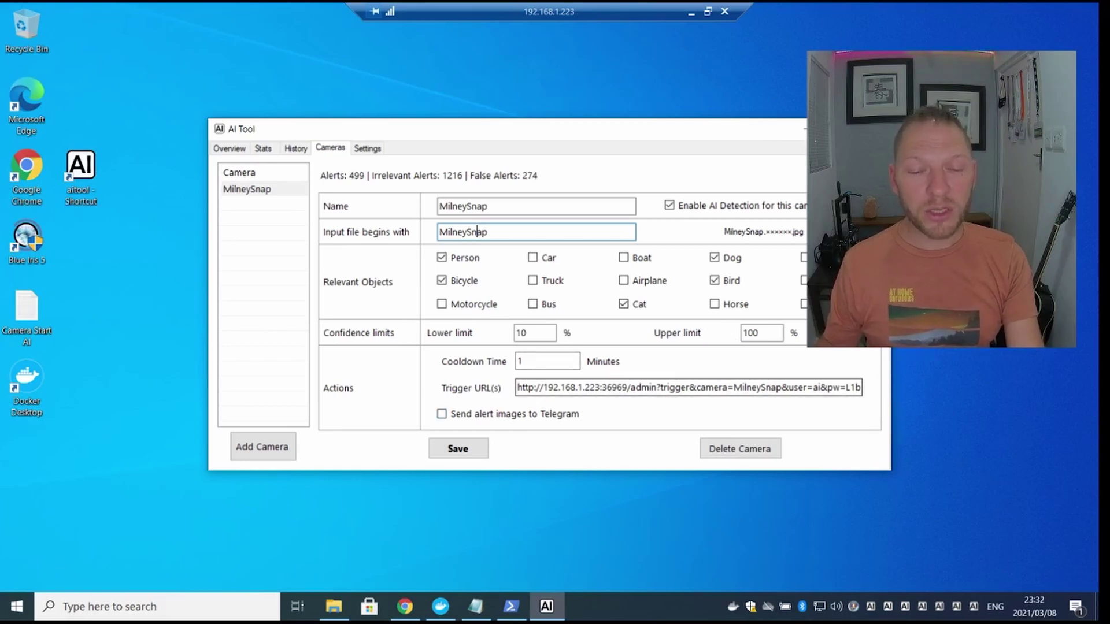
mouse_move(516, 387)
mouse_down()
mouse_move(586, 388)
mouse_move(536, 387)
mouse_up()
click(600, 387)
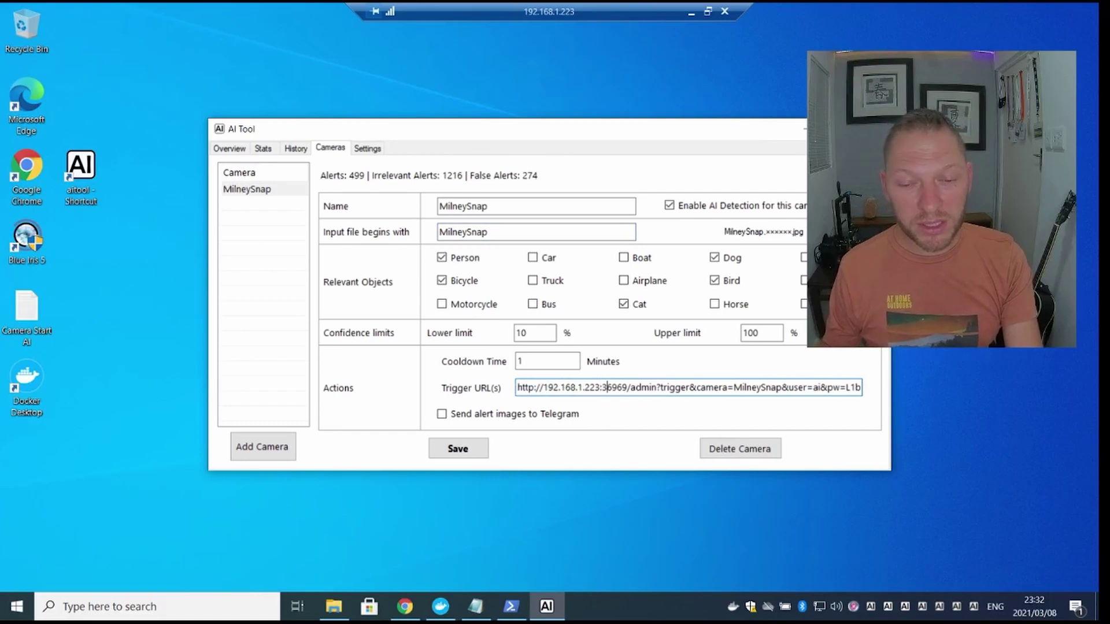
drag(627, 387, 517, 387)
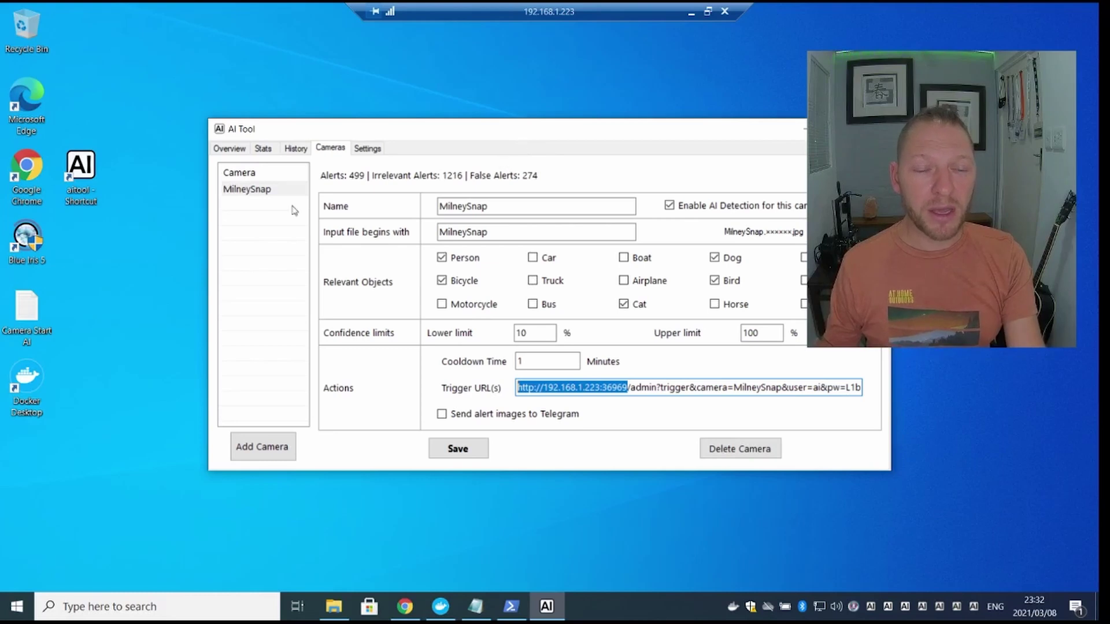
click(230, 149)
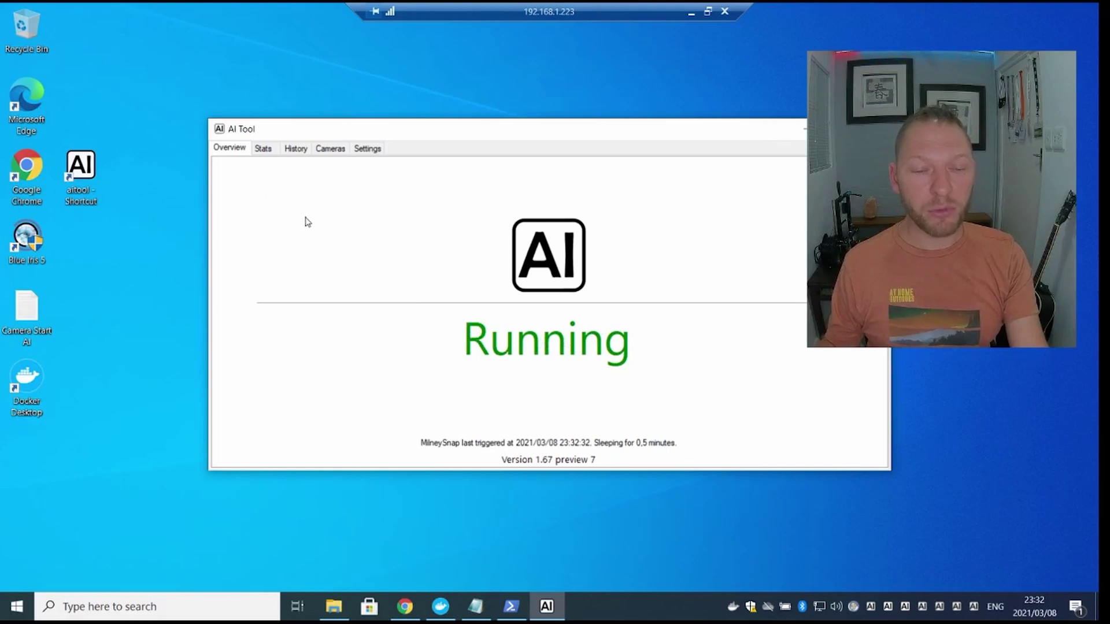
- Find the 23:11:51 MilneySnap entry in History and view its 94% person snapshot
click(293, 152)
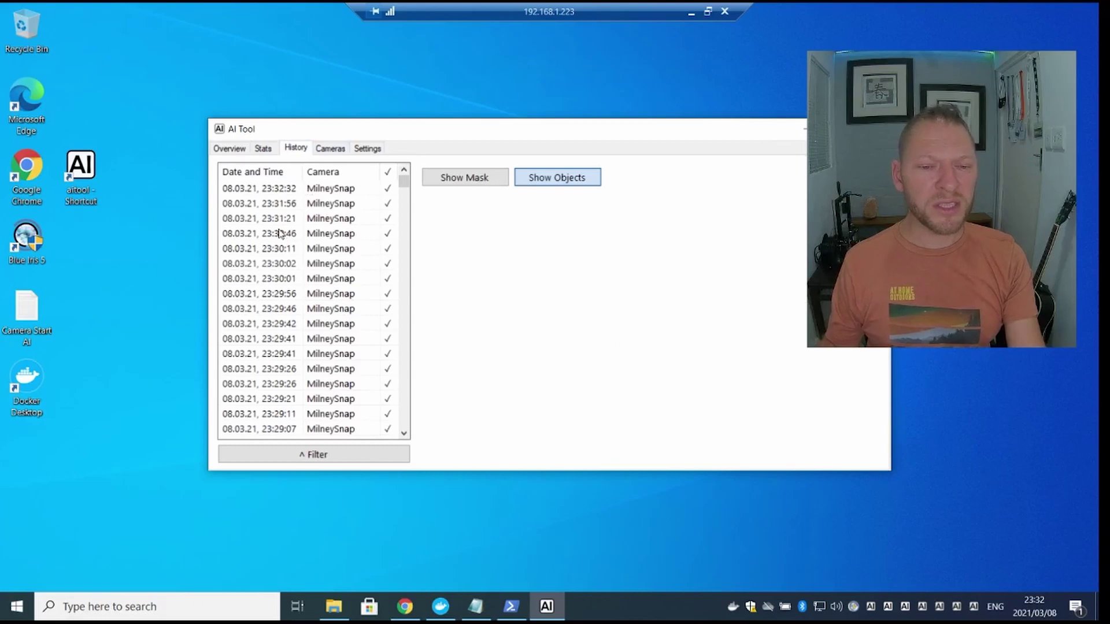
scroll(289, 243, down, 10)
scroll(286, 251, down, 10)
scroll(292, 253, down, 4)
scroll(297, 289, down, 6)
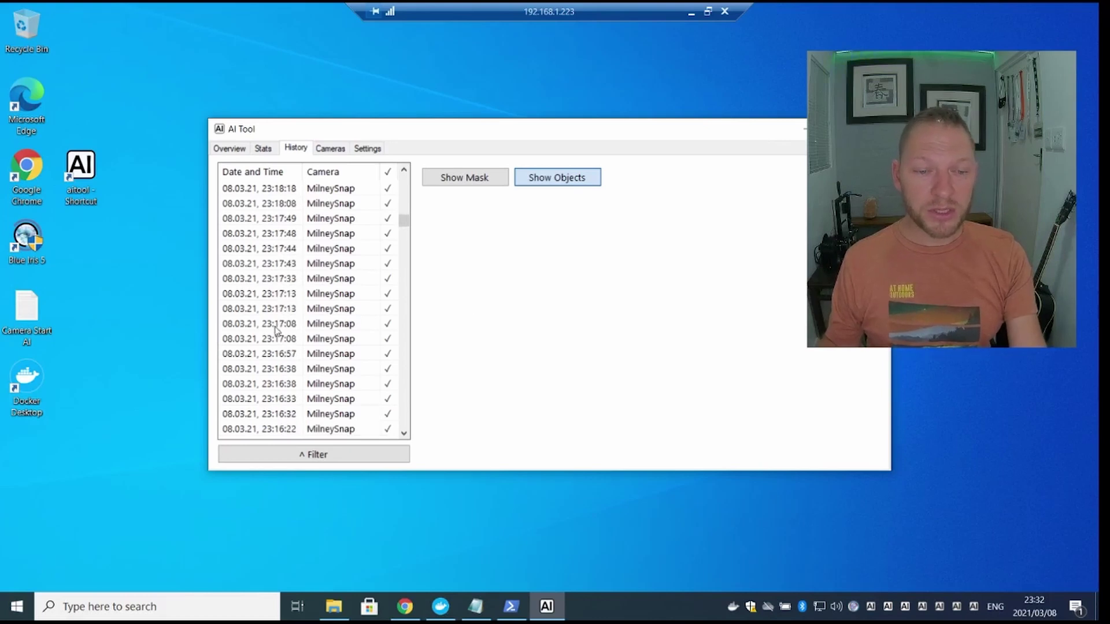
scroll(312, 324, down, 6)
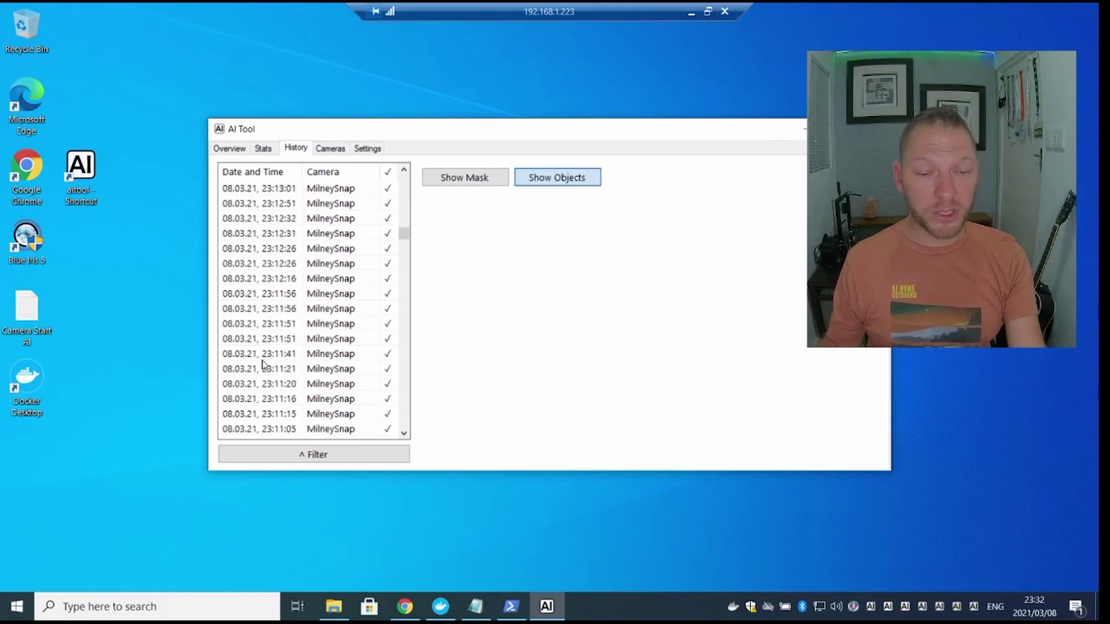
click(252, 340)
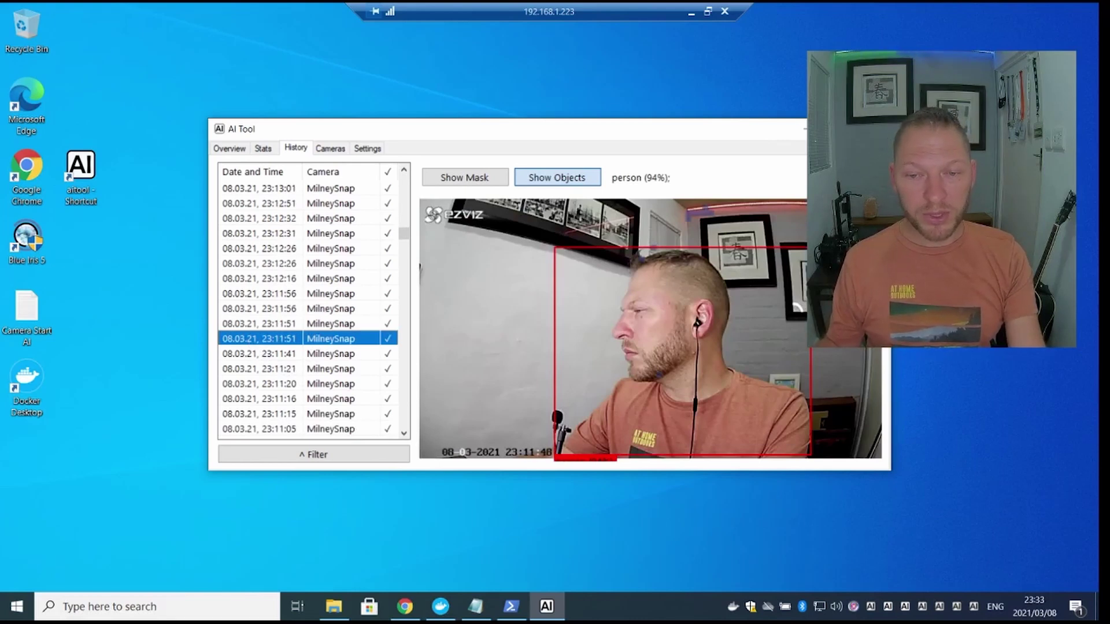
- Maximize AI Tool and view the 22:41:13 false alert, then the 22:40:56 irrelevant laptop at 46%
click(853, 128)
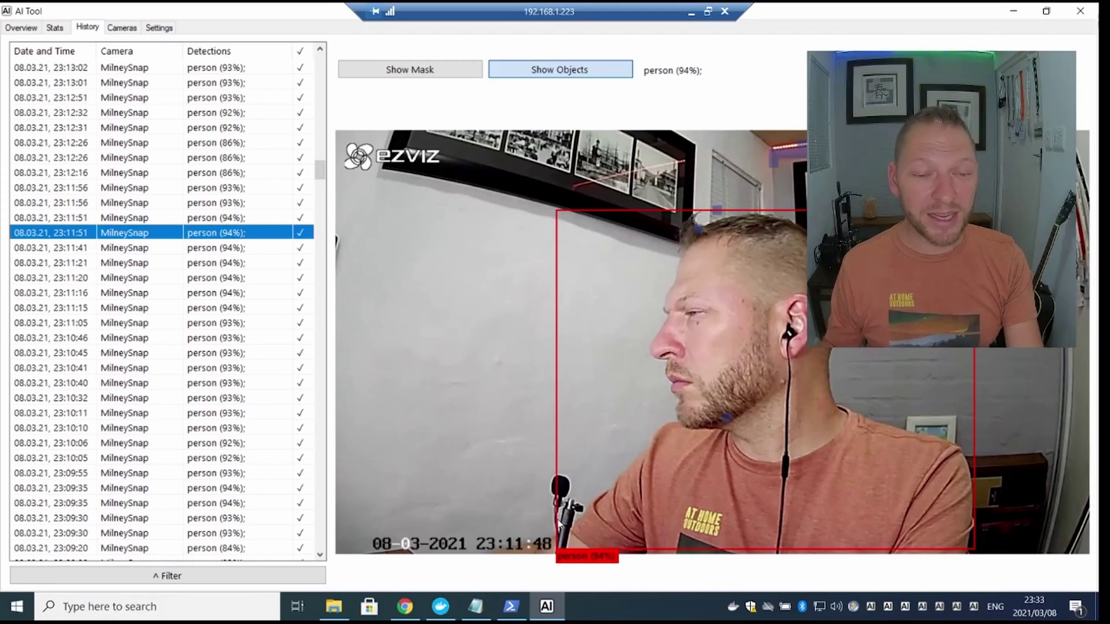
scroll(243, 260, down, 20)
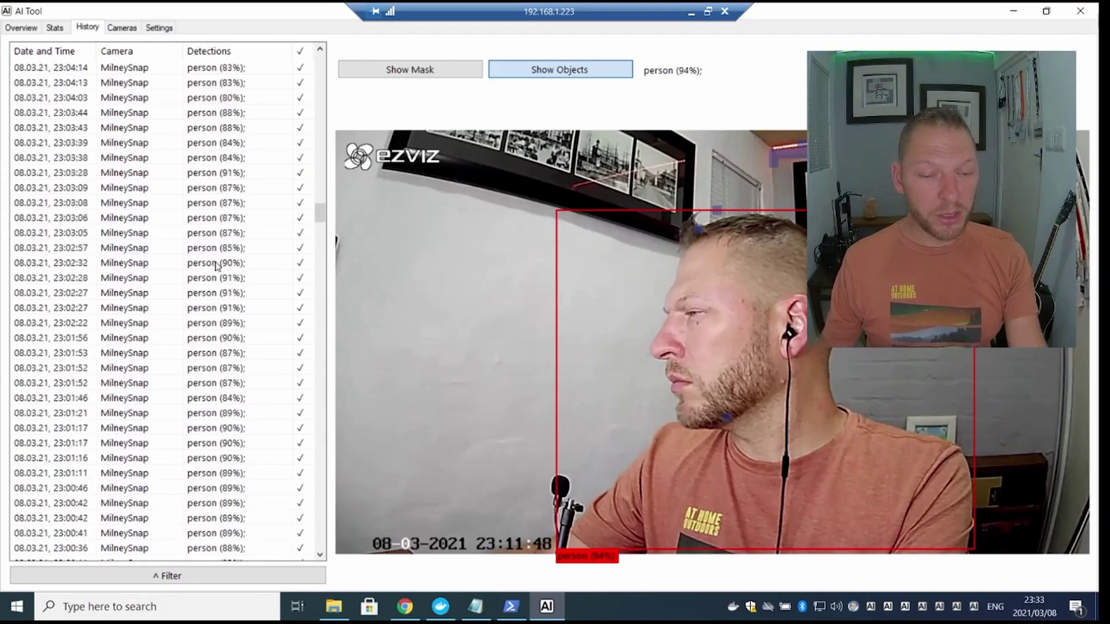
scroll(220, 266, down, 15)
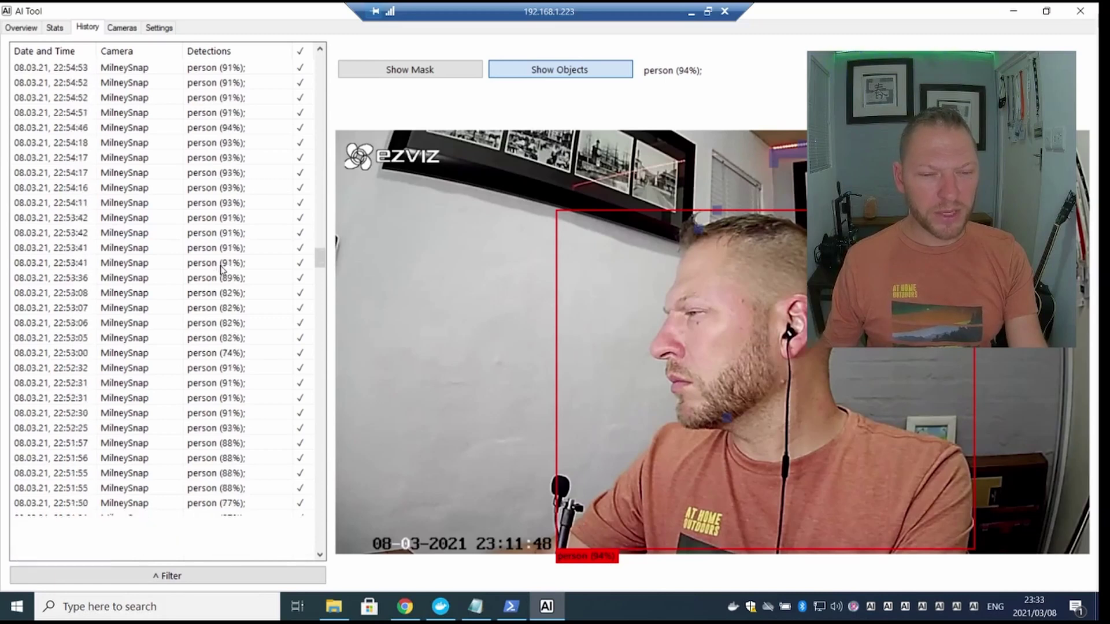
scroll(221, 268, down, 15)
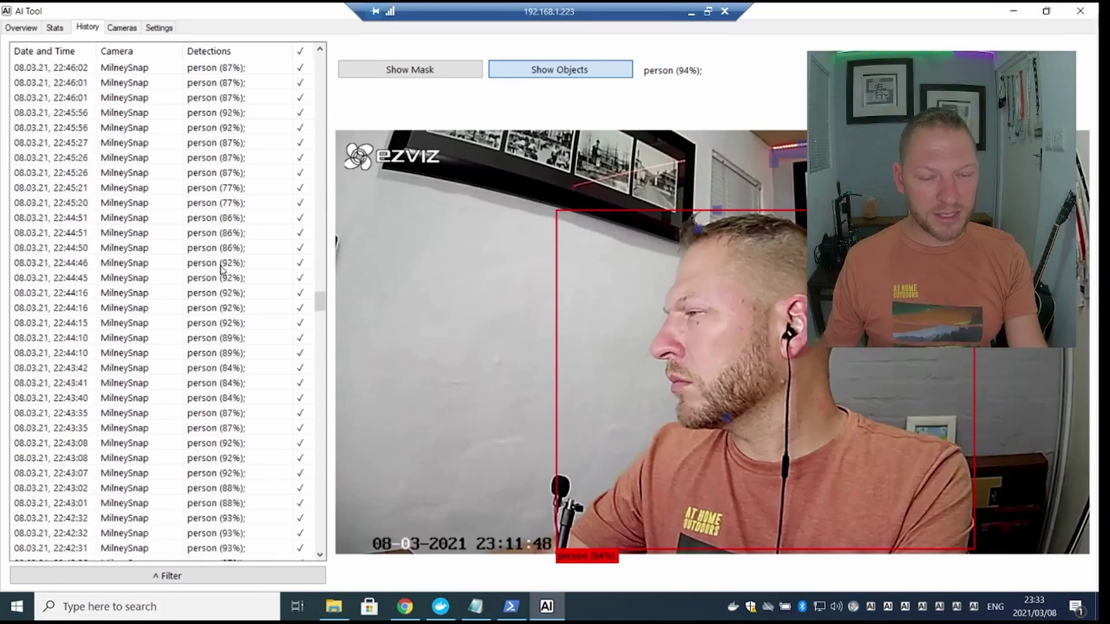
scroll(221, 269, down, 2)
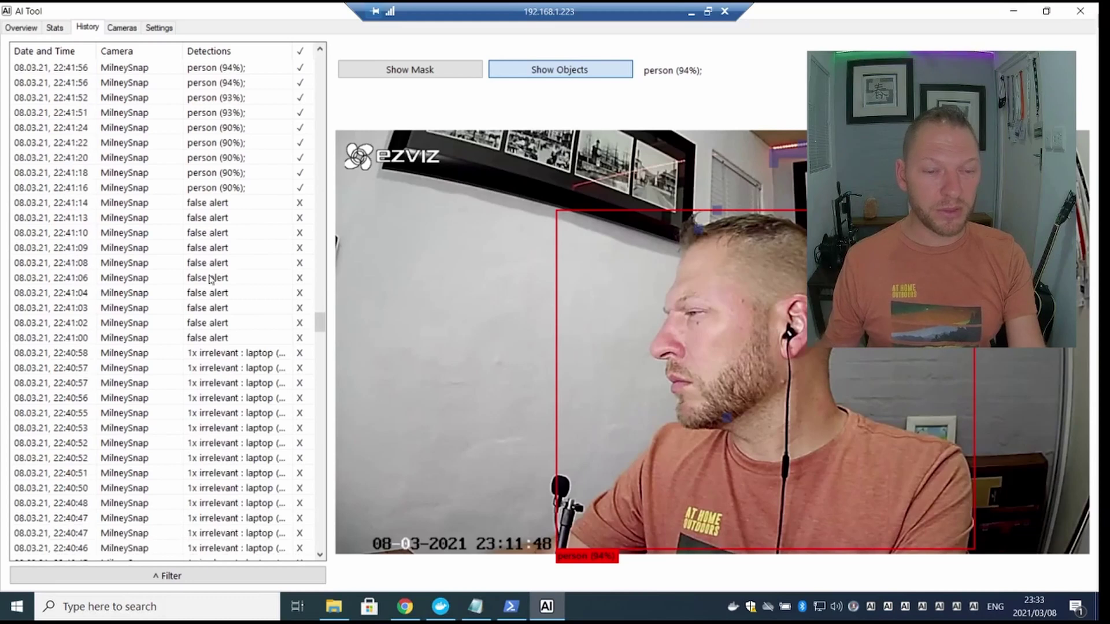
click(209, 220)
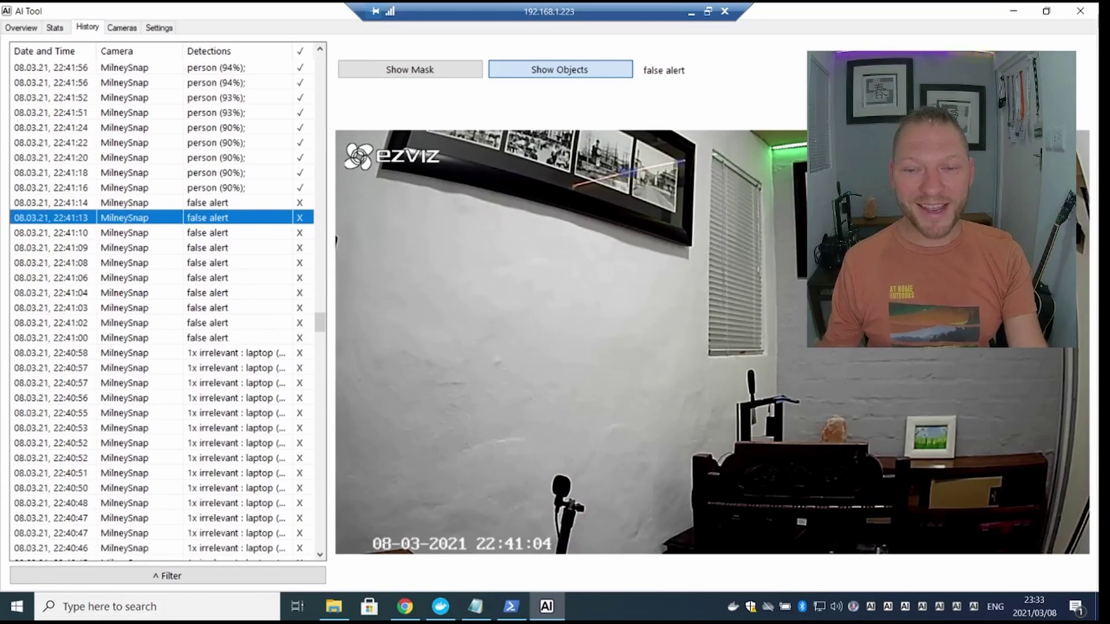
scroll(164, 382, down, 2)
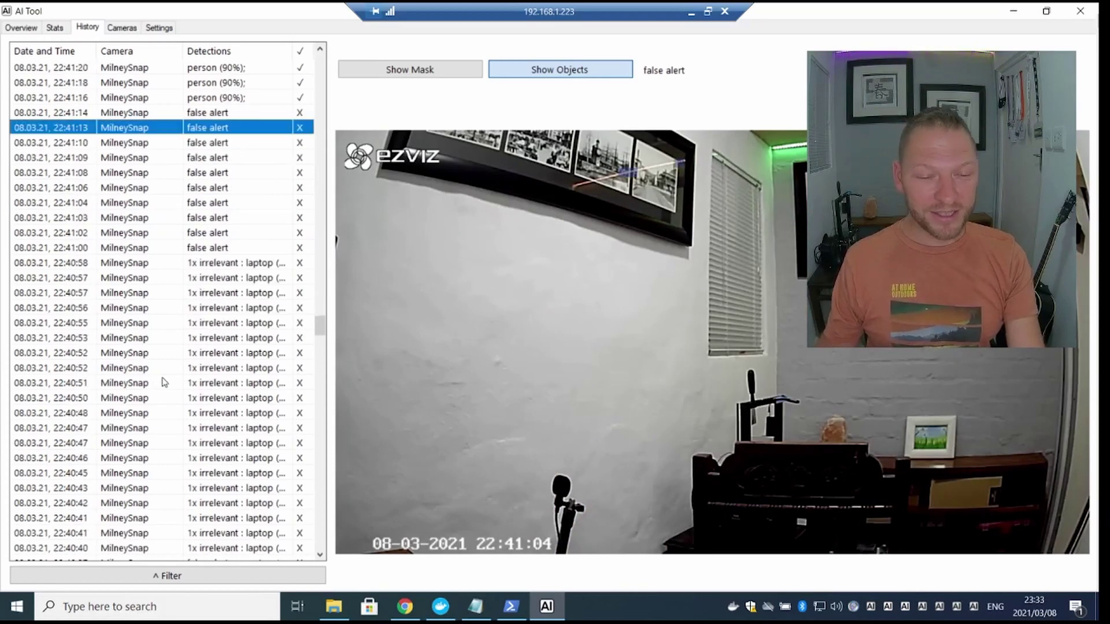
click(220, 309)
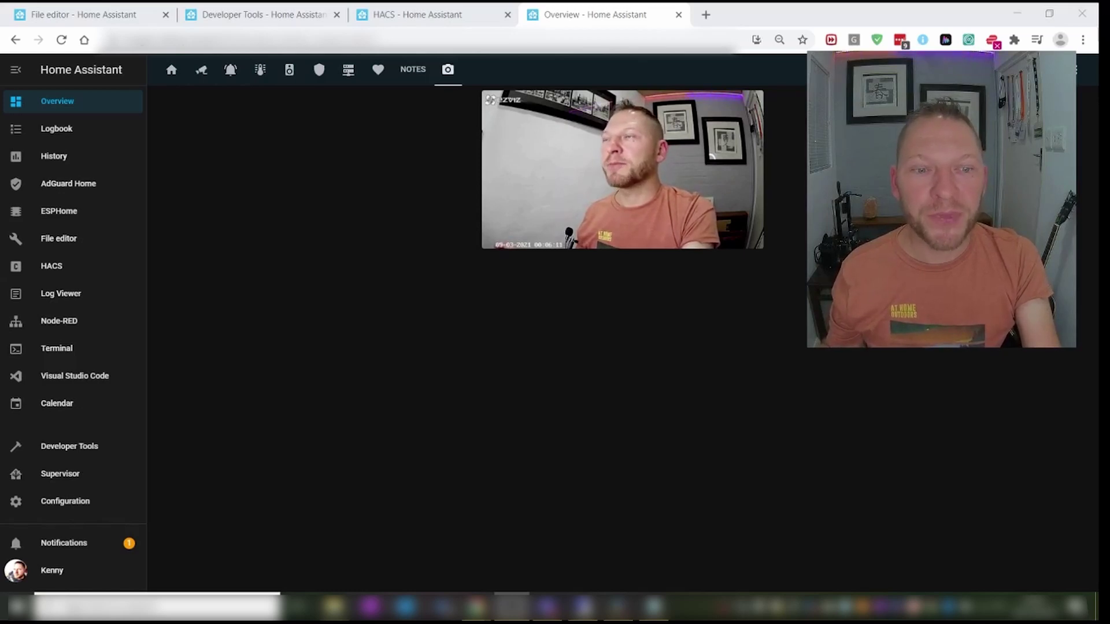
- Search HACS integrations for 'deep', then view the deepstack_face settings in configuration.yaml
click(62, 271)
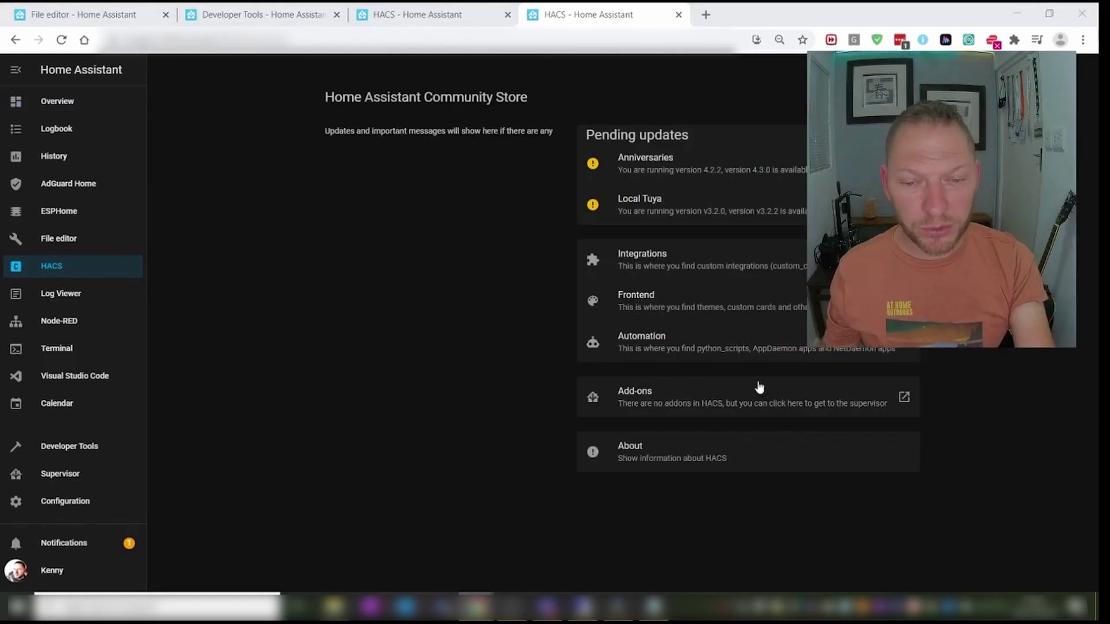
click(657, 265)
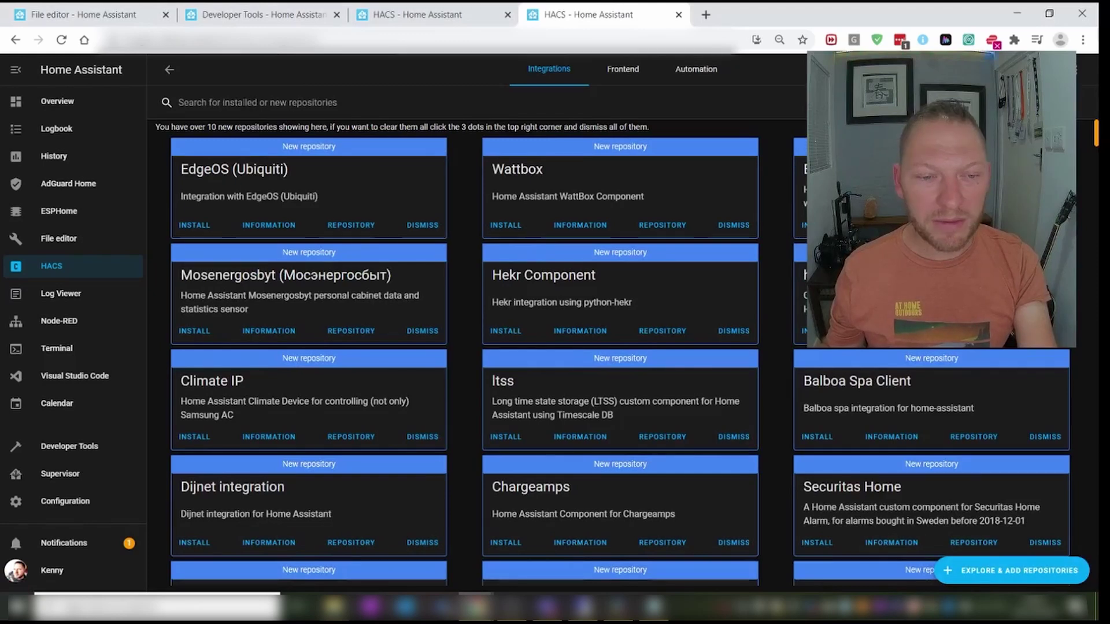
click(245, 103)
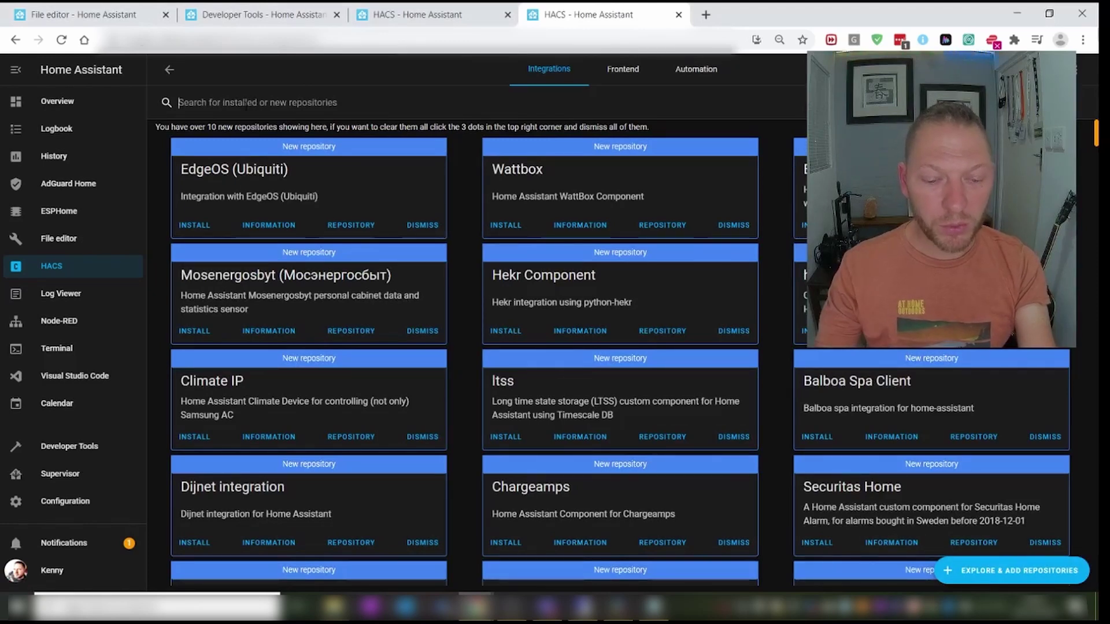
text(dep)
key(BackSpace)
text(ep)
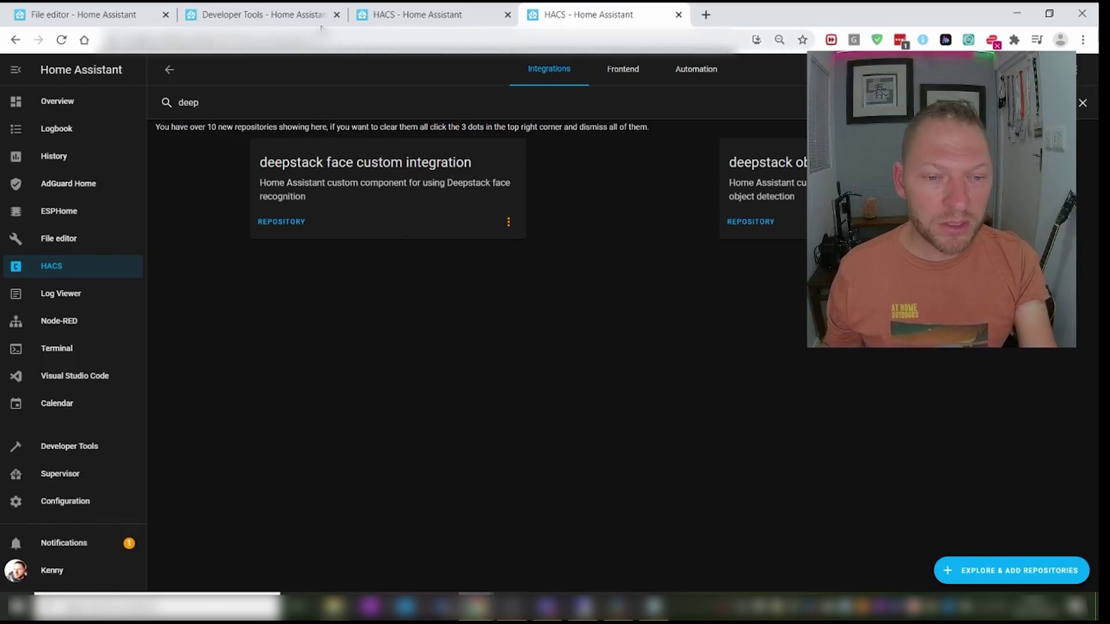
click(118, 15)
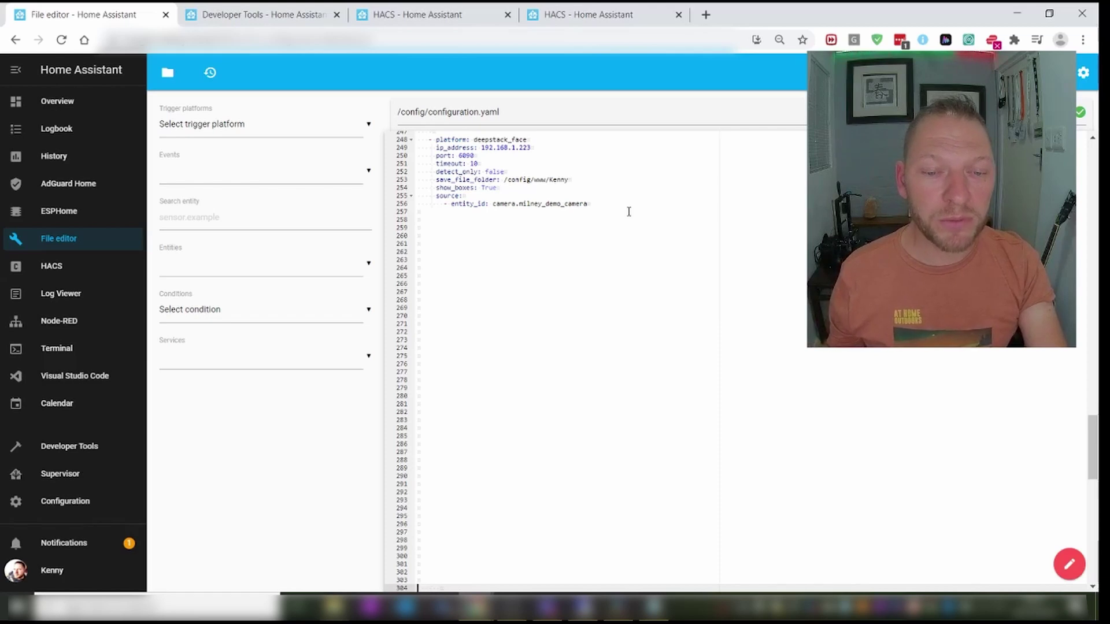
- Check the save file folder line of the deepstack_face configuration
click(620, 180)
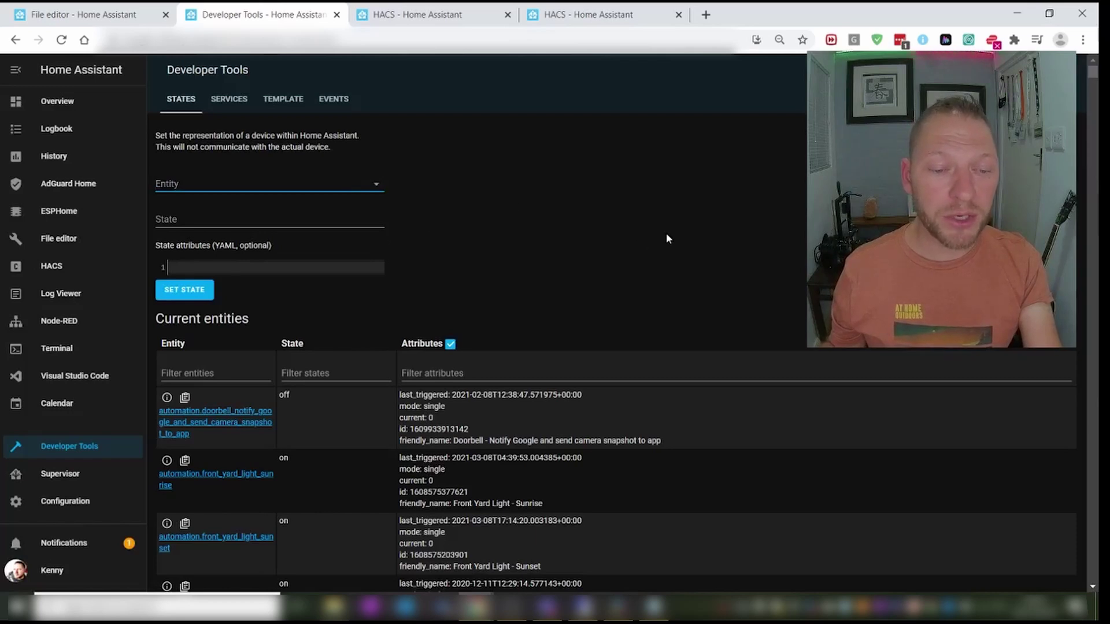
- Filter entity states by 'deepsta' to show image_processing.deepstack_face_milney_demo_camera
click(216, 373)
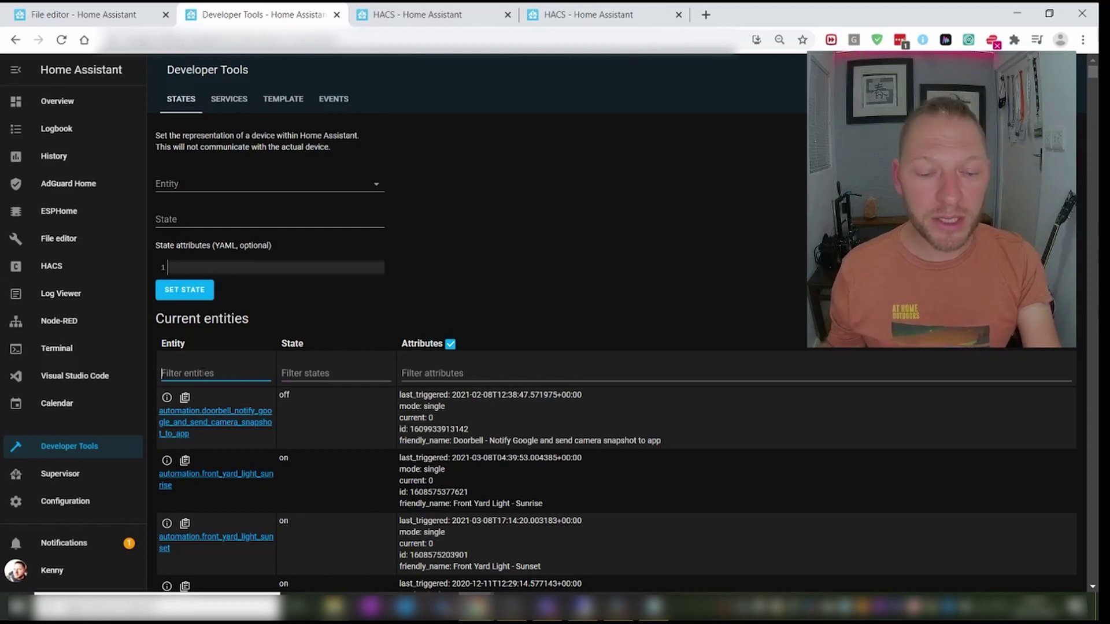
text(deepsta)
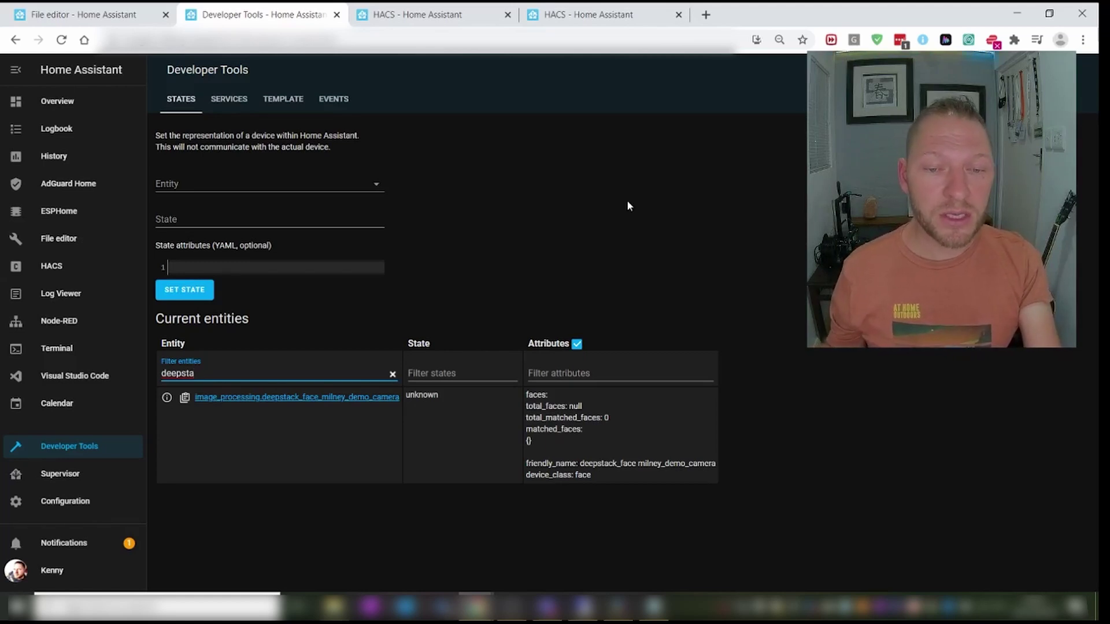
- In Developer Tools Services, choose the image_processing.scan service
click(425, 13)
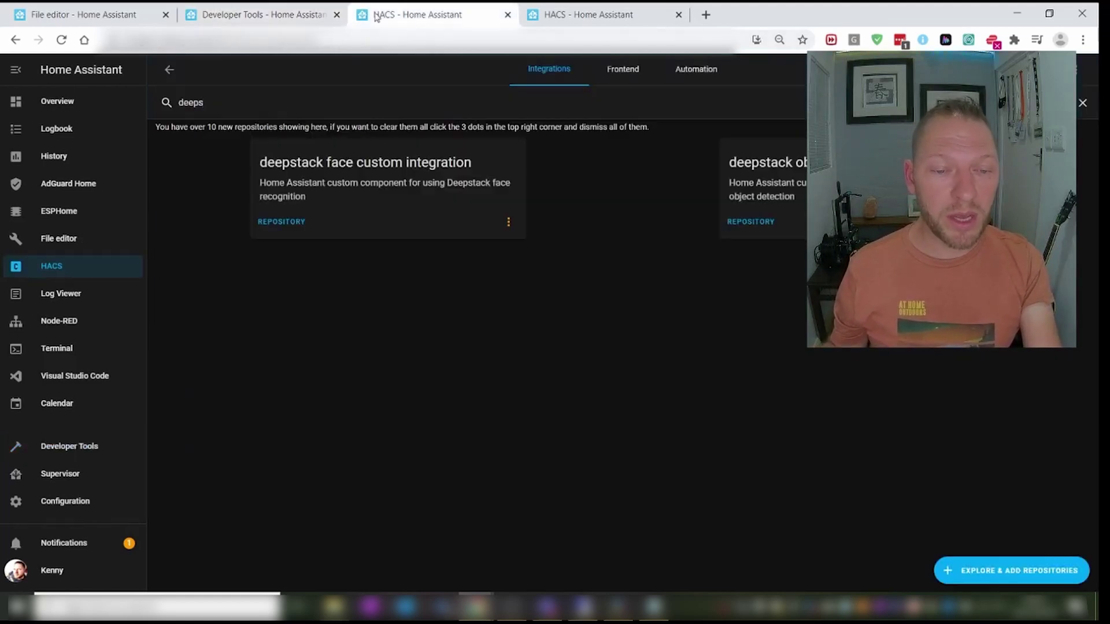
click(303, 9)
click(237, 99)
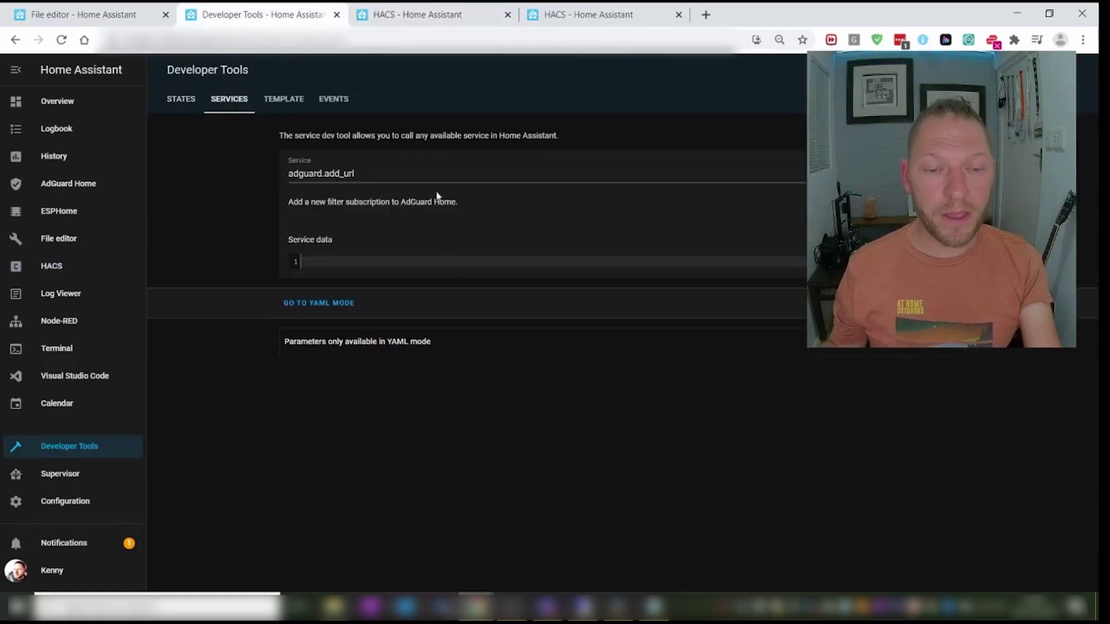
click(370, 173)
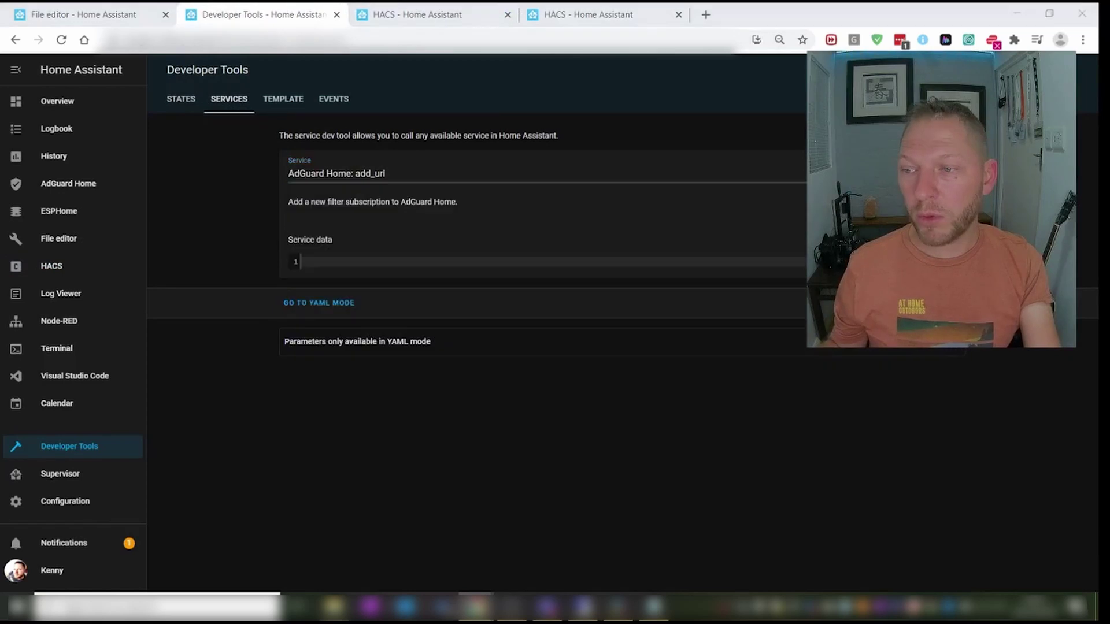
key(alt+Tab)
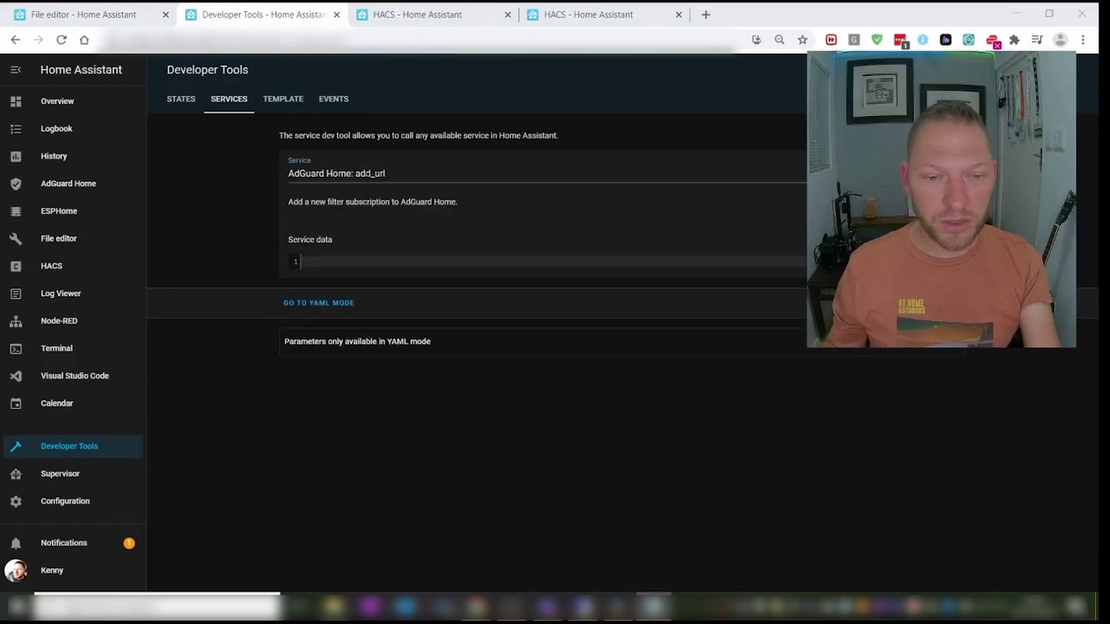
click(265, 172)
key(ctrl+a)
key(Escape)
text(im)
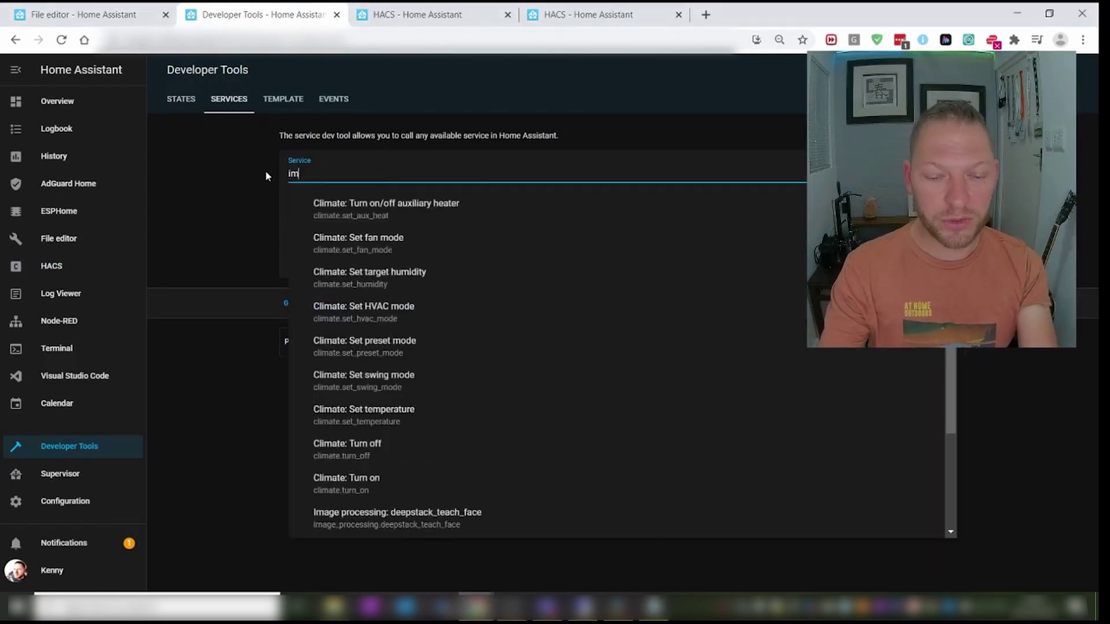
text(ag)
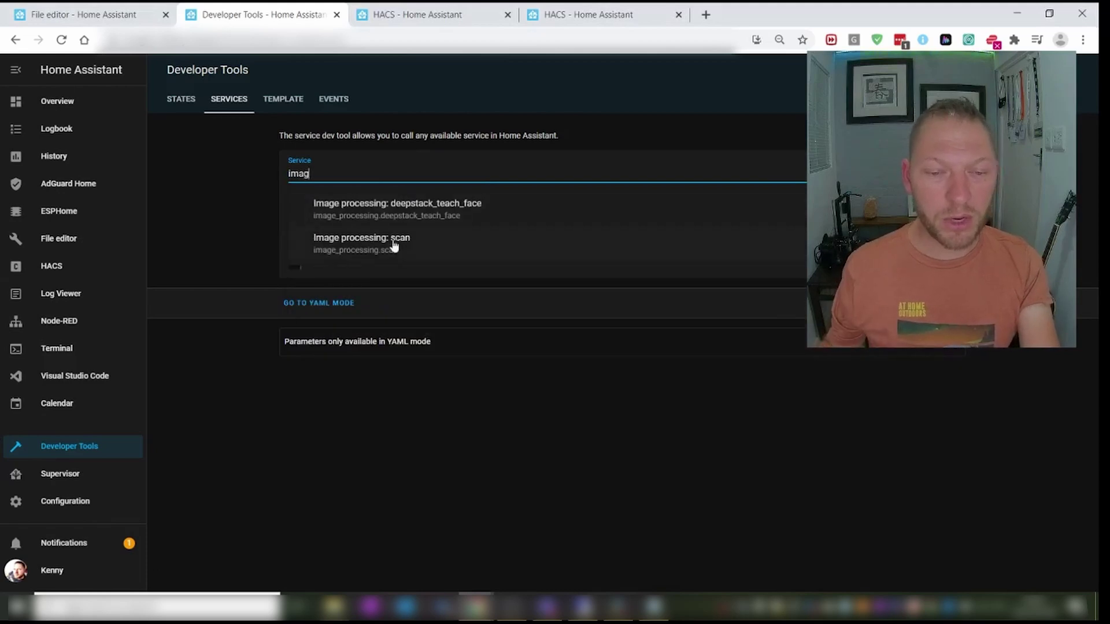
click(389, 248)
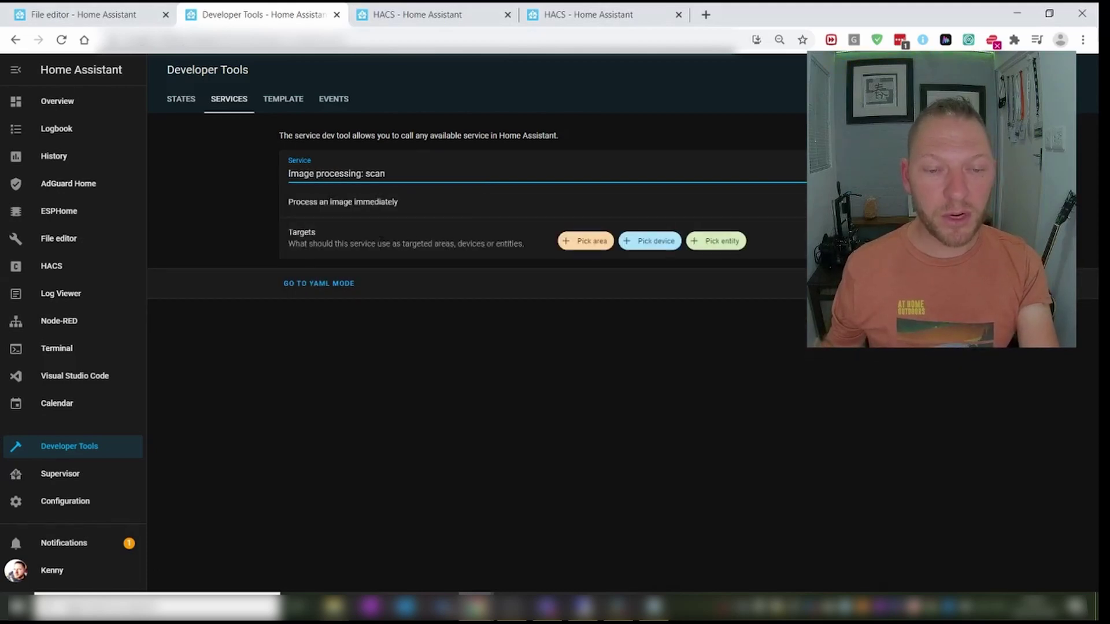
- Target the deepstack_face milney_demo_camera entity, then check its state showing the 72.096 face
click(721, 243)
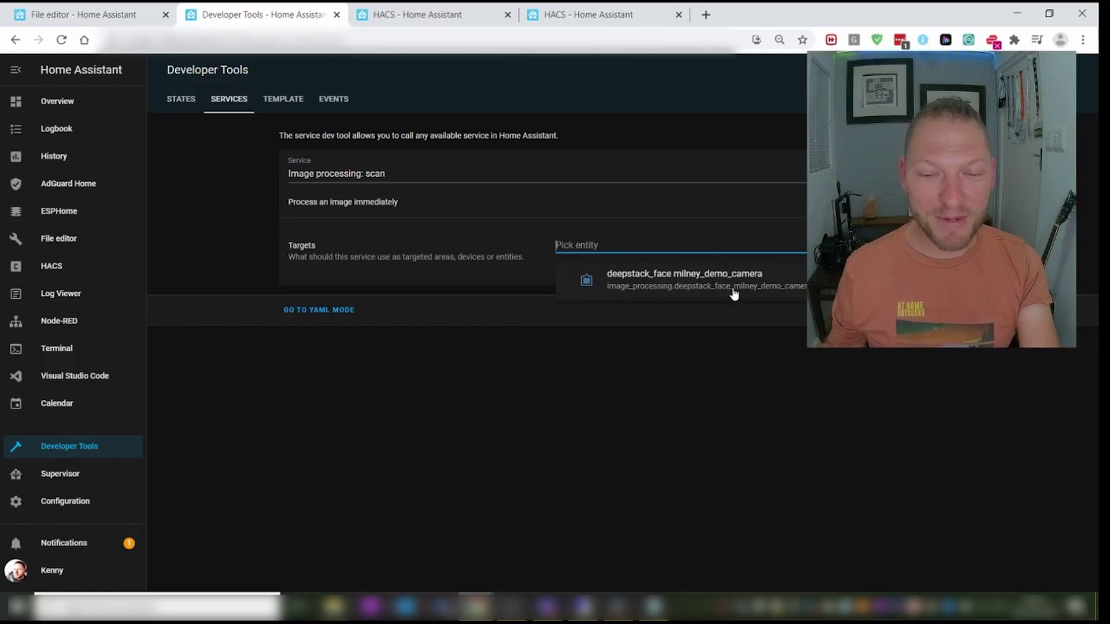
click(701, 286)
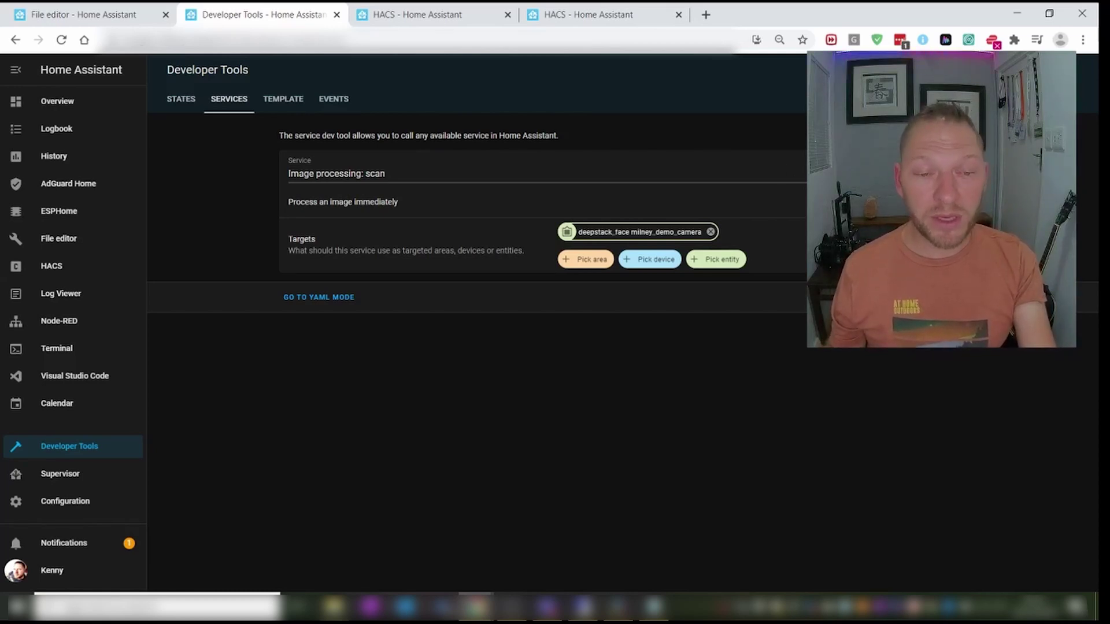
click(190, 103)
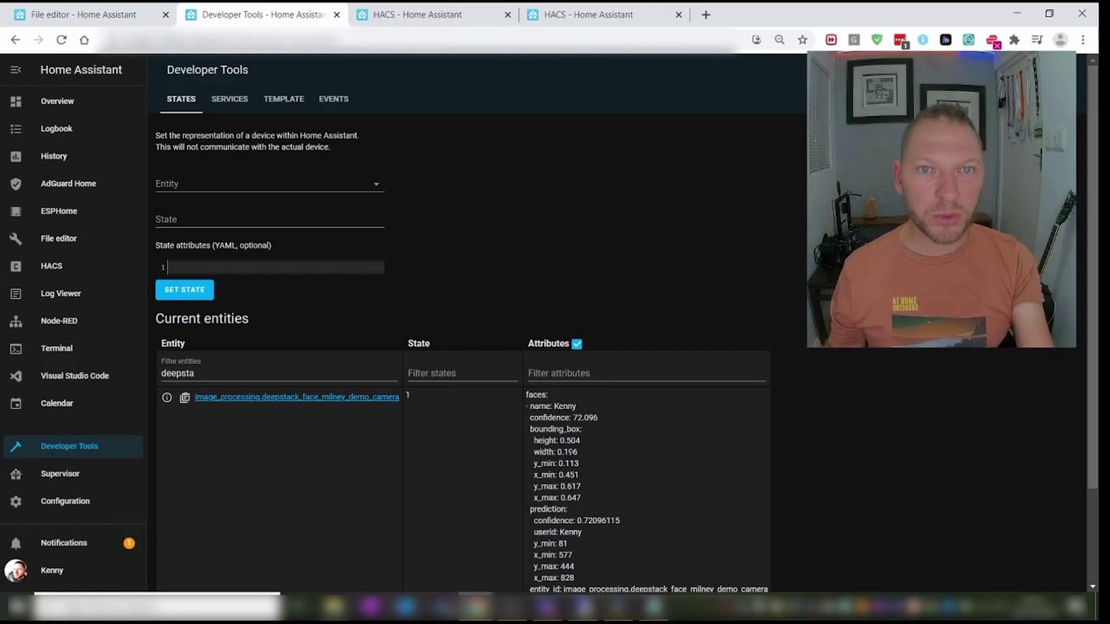
scroll(587, 460, down, 1)
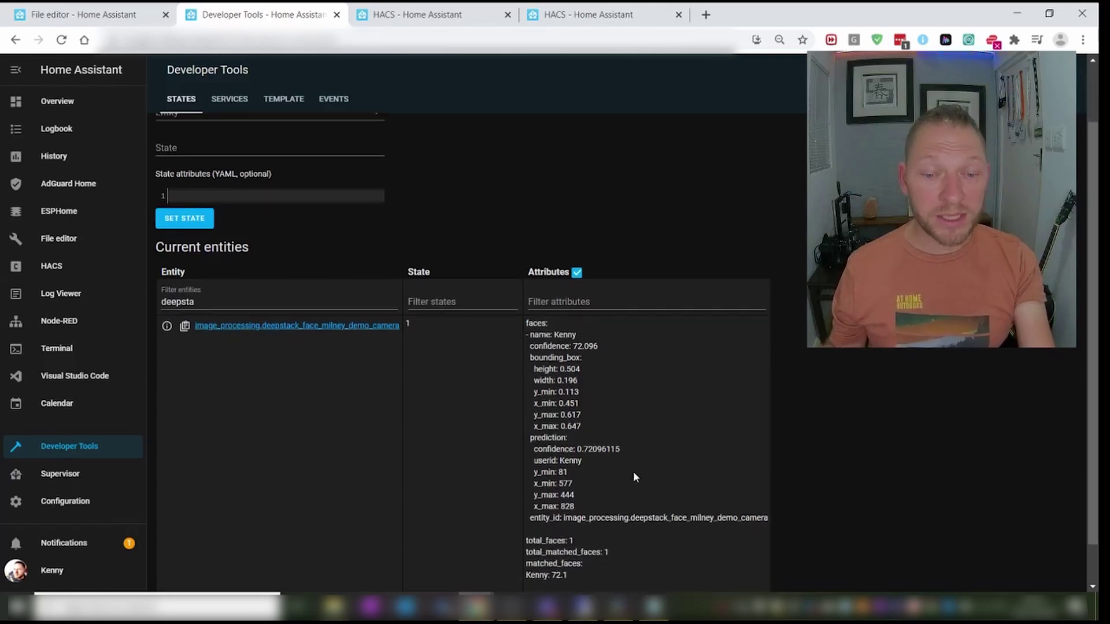
scroll(649, 464, down, 1)
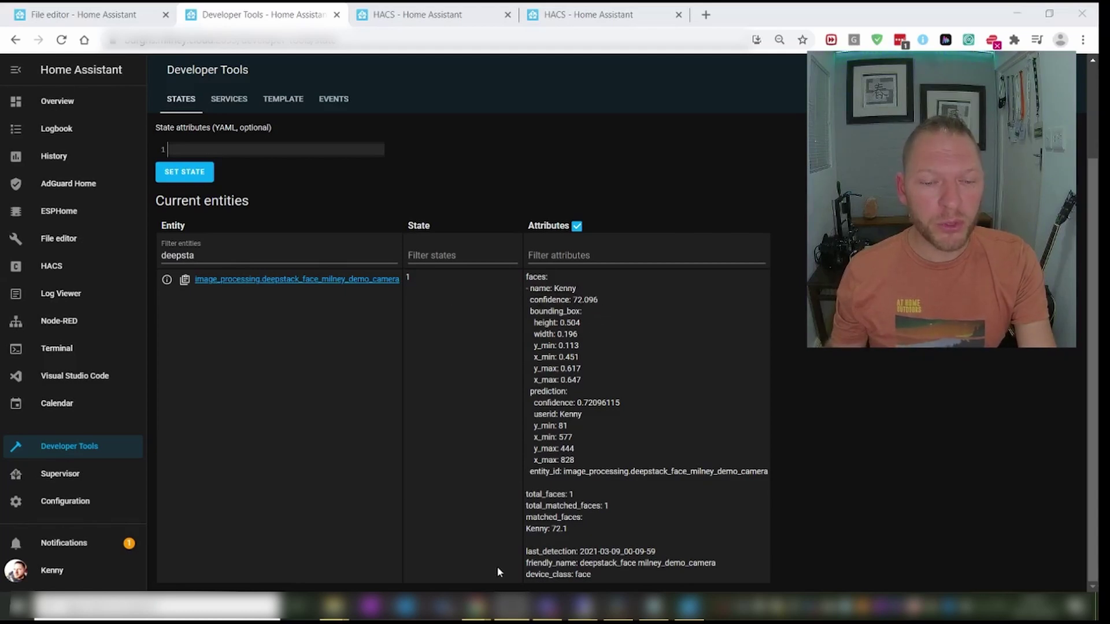
mouse_move(369, 607)
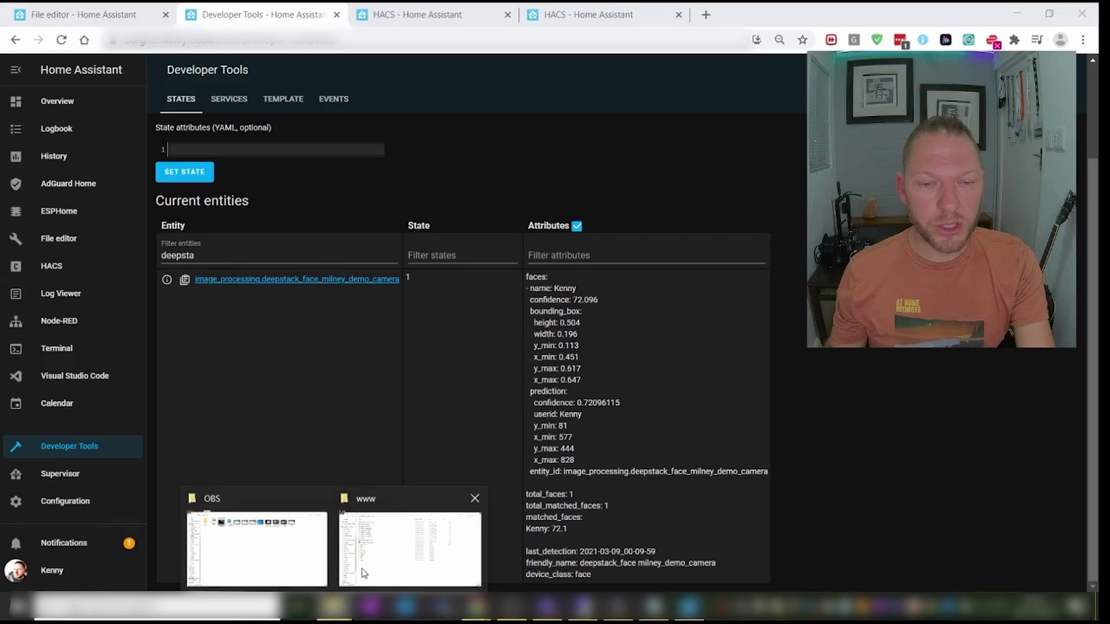
- Bring the www Explorer window forward and open the person's folder
click(399, 547)
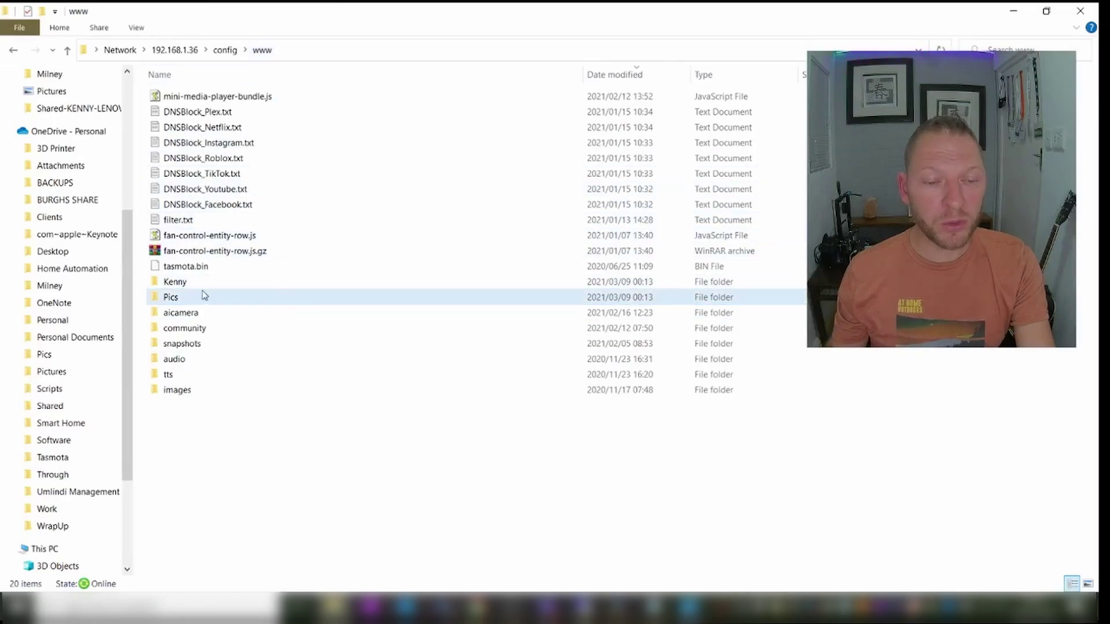
double_click(182, 284)
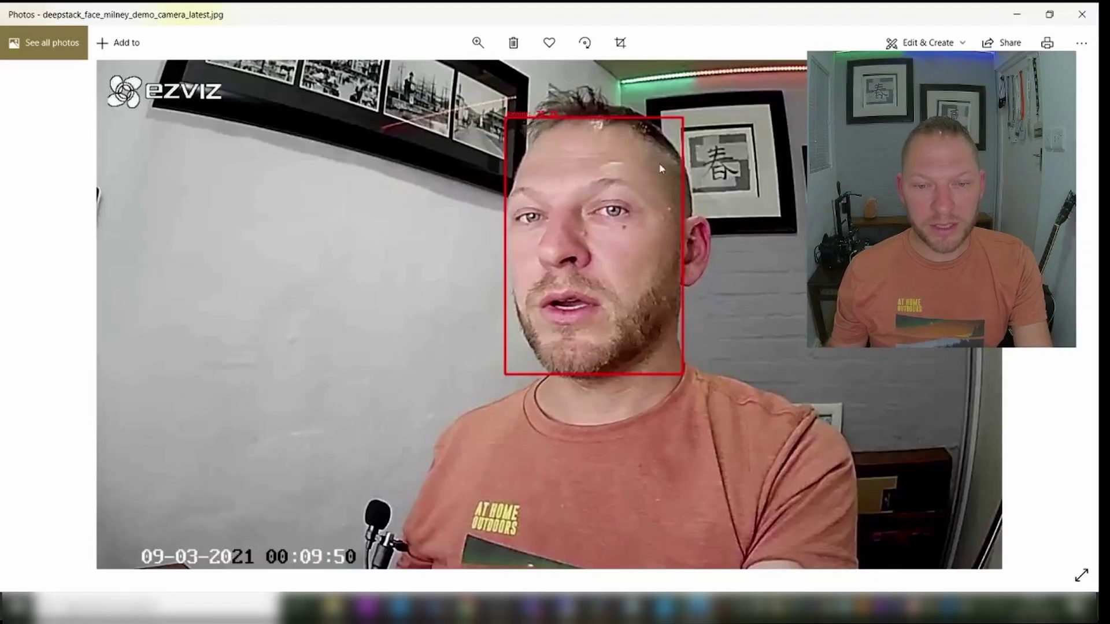
- Zoom into the red face box to read its name and confidence label, then close Photos
click(478, 43)
drag(410, 80, 446, 80)
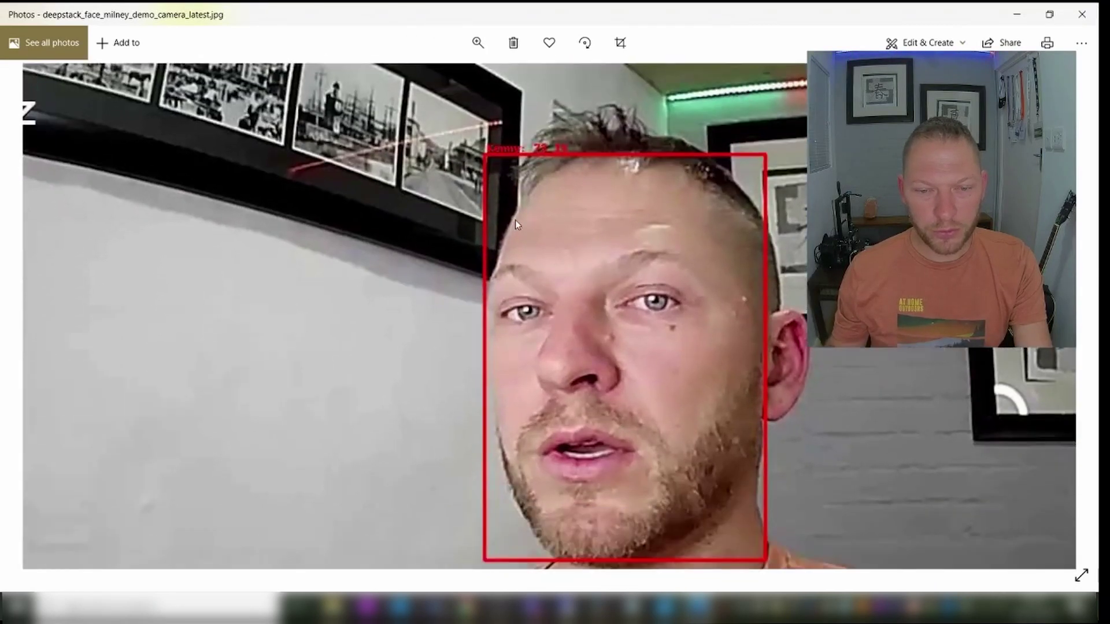
click(478, 43)
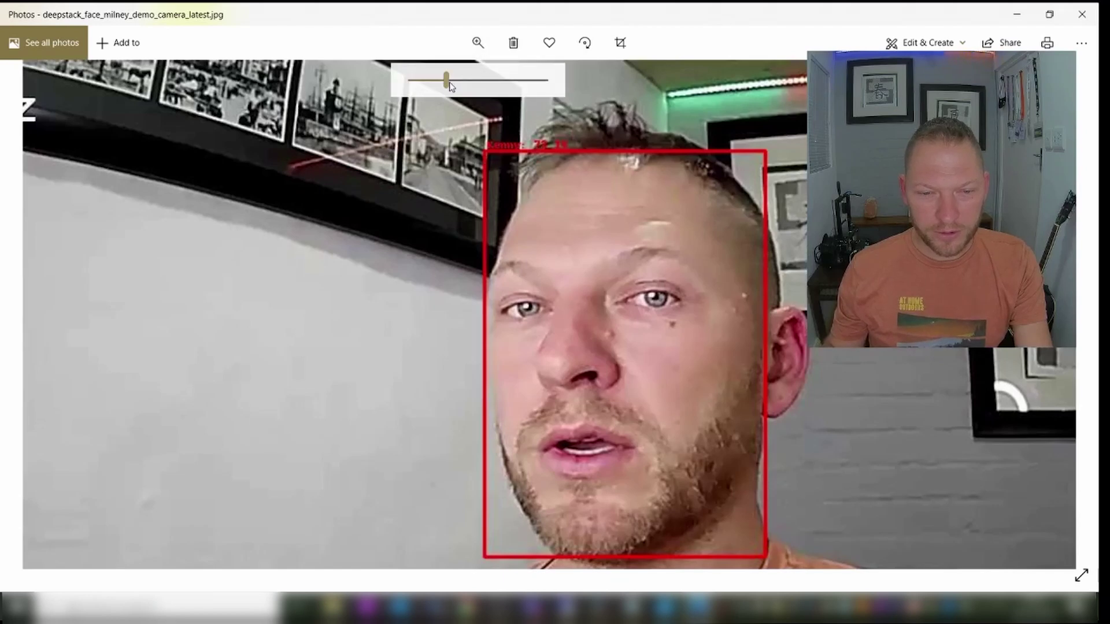
drag(449, 80, 528, 105)
drag(642, 190, 662, 426)
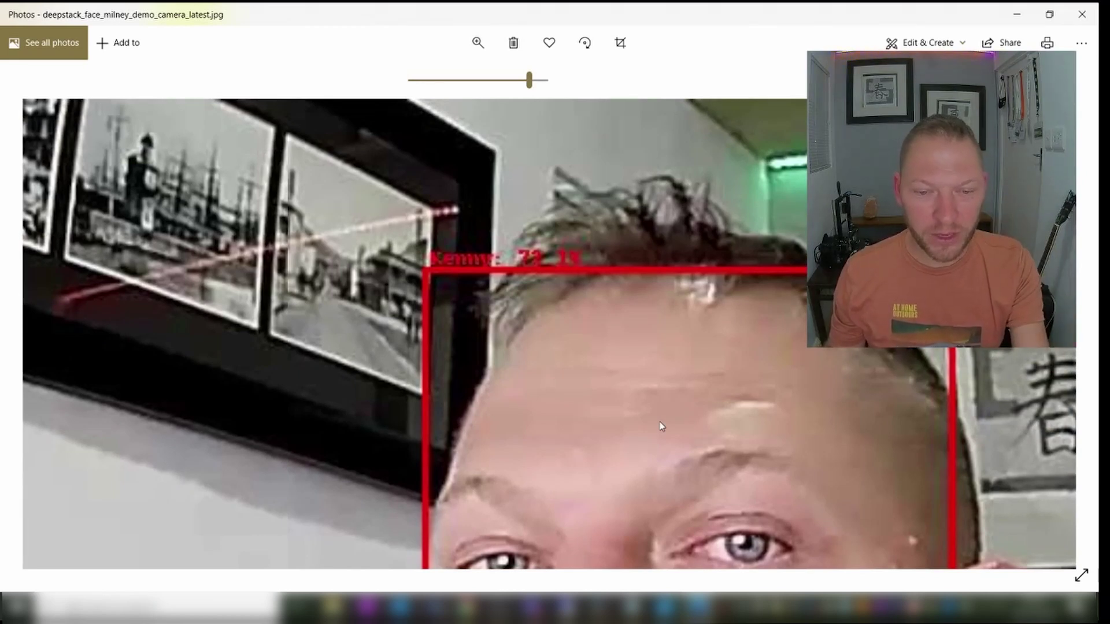
drag(662, 426, 654, 417)
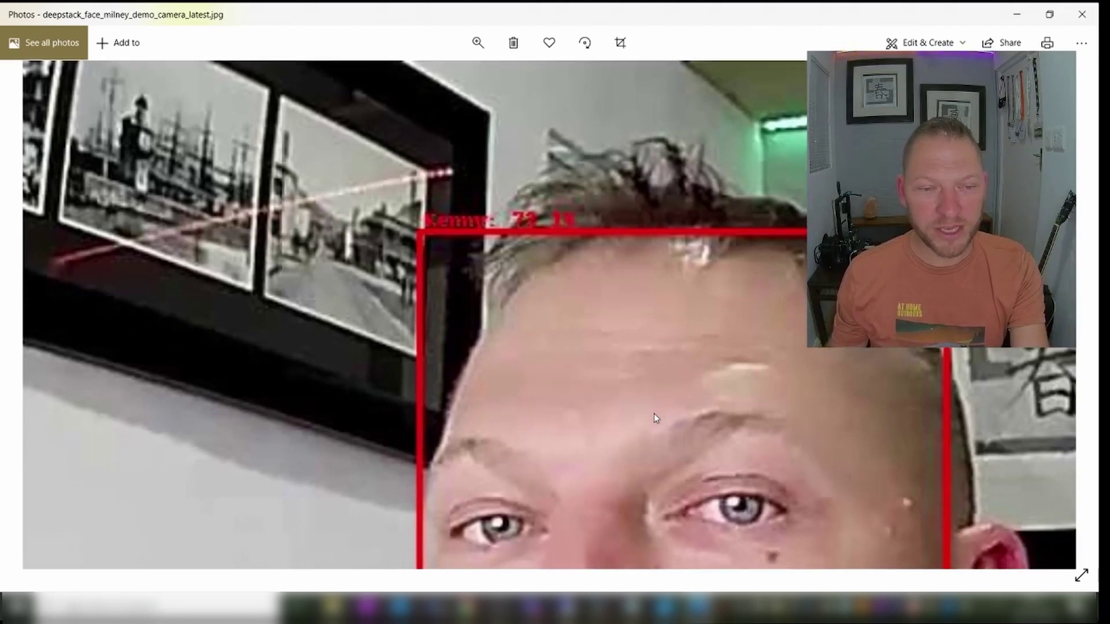
click(1080, 16)
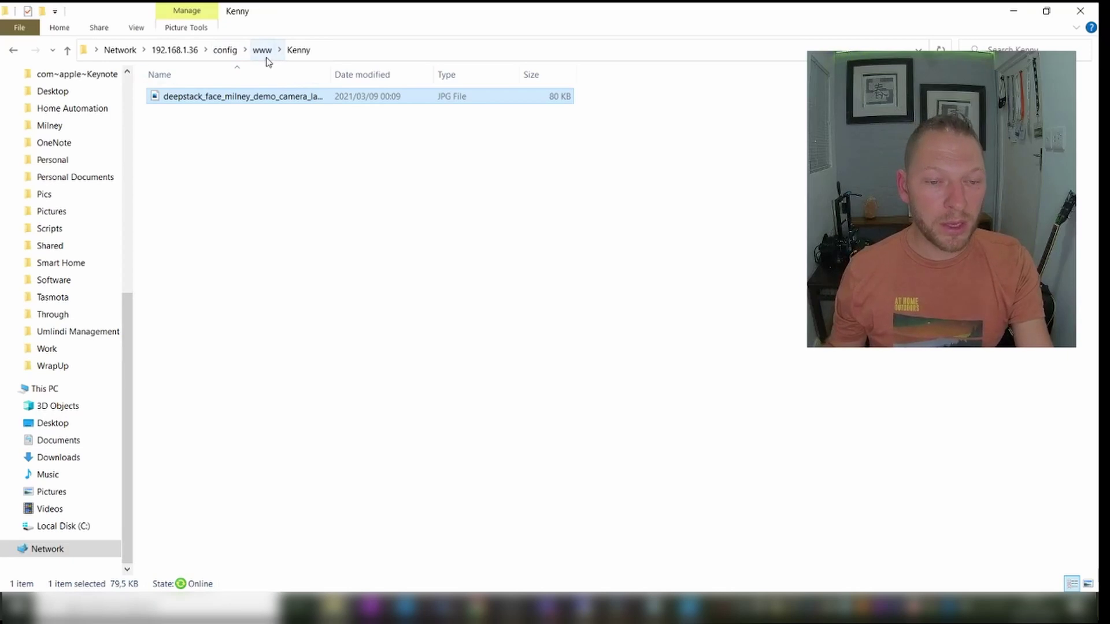
- Copy all 16 training photos from the www\Pics folder
click(265, 52)
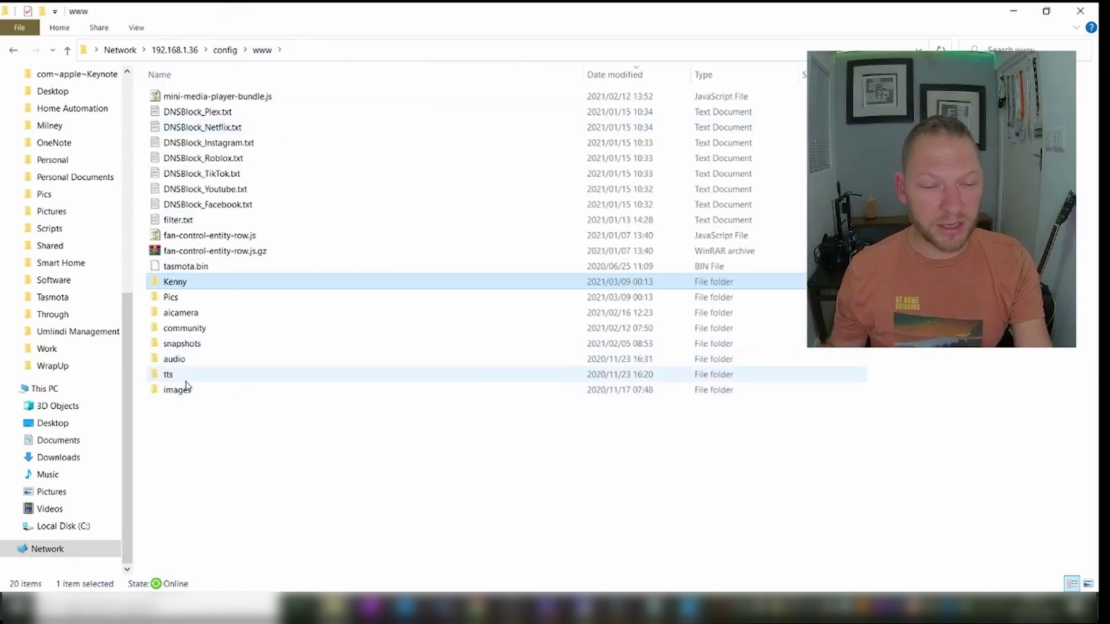
double_click(184, 297)
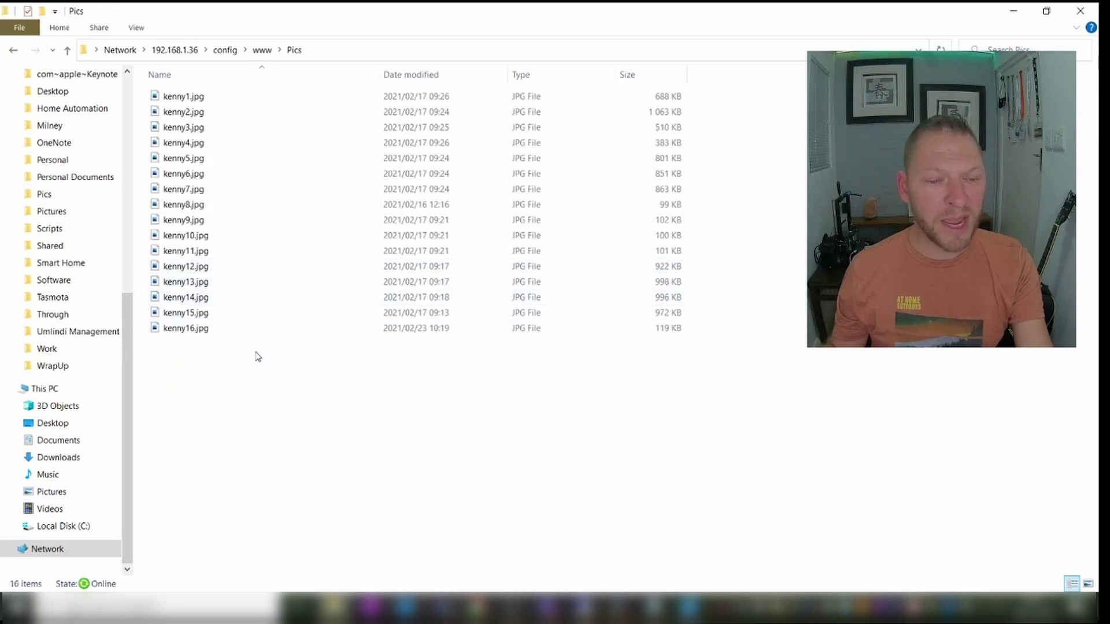
drag(270, 384, 184, 113)
right_click(185, 114)
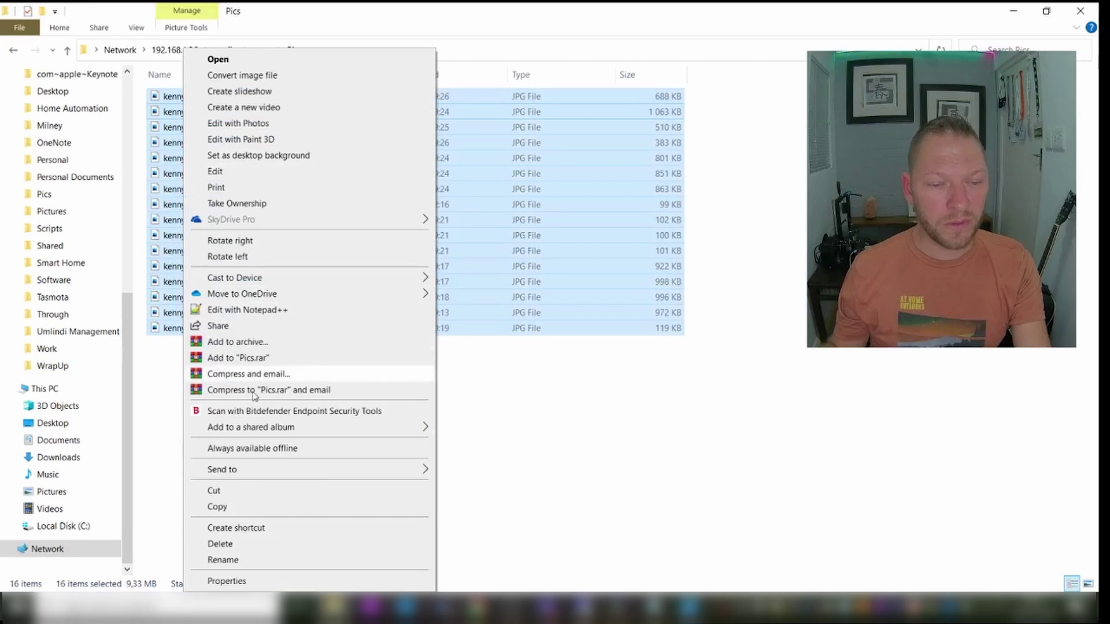
click(250, 507)
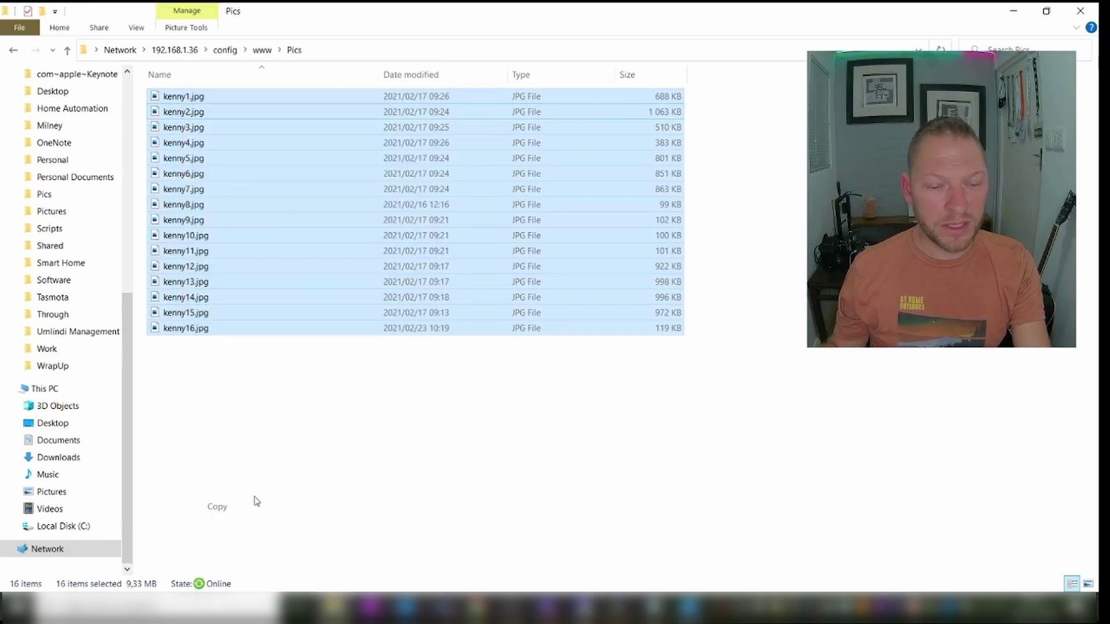
- Paste the photos into the person's folder under www and return to Home Assistant
click(262, 50)
double_click(176, 283)
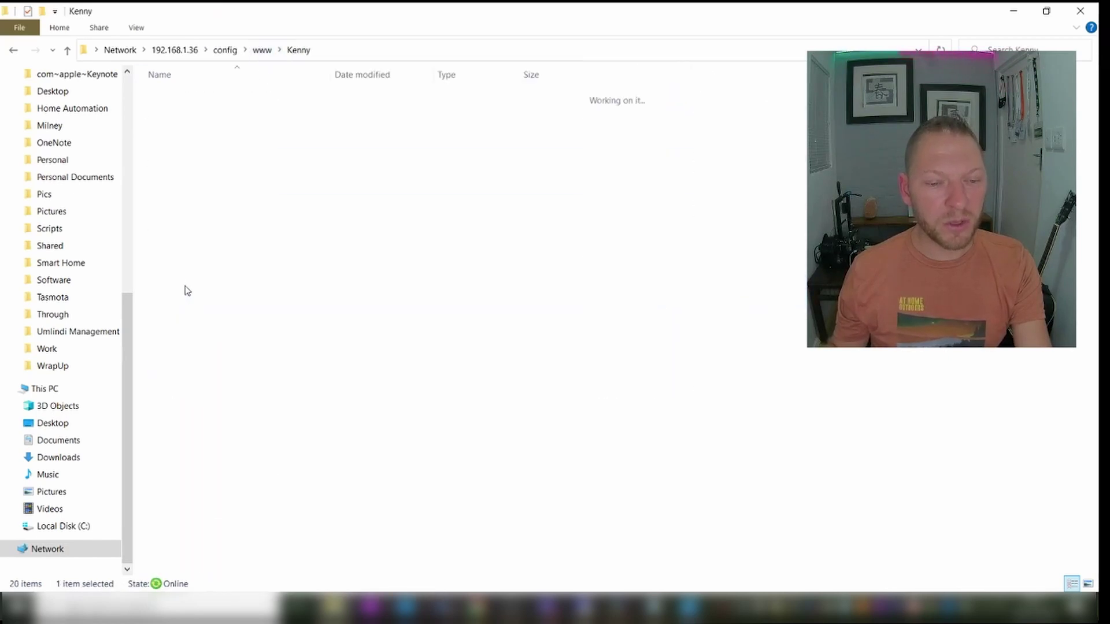
right_click(225, 187)
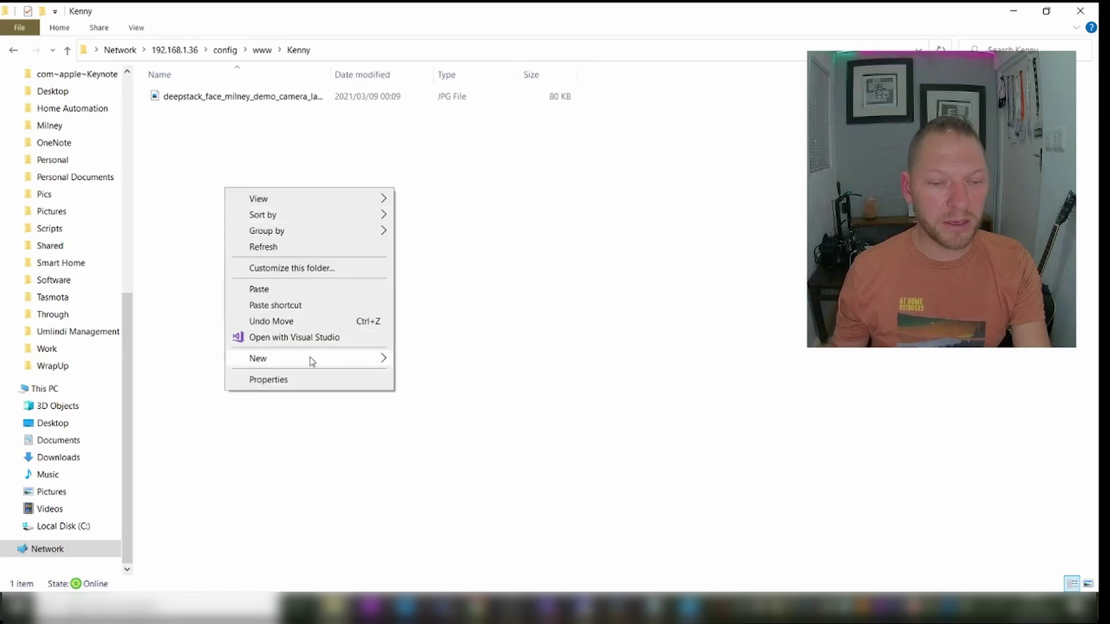
click(280, 292)
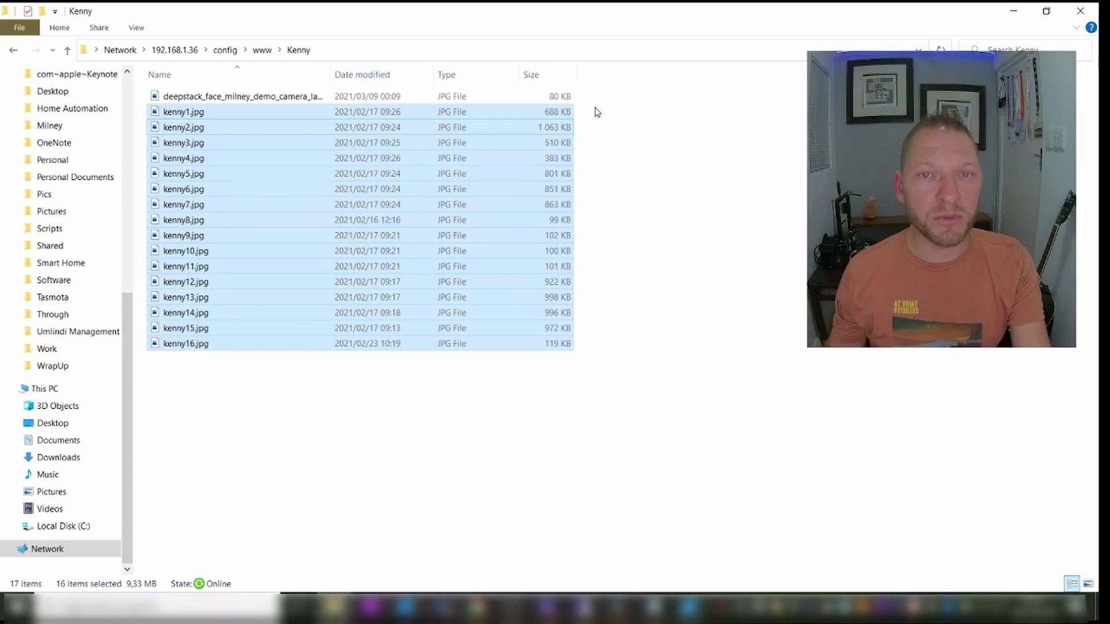
key(alt+Tab)
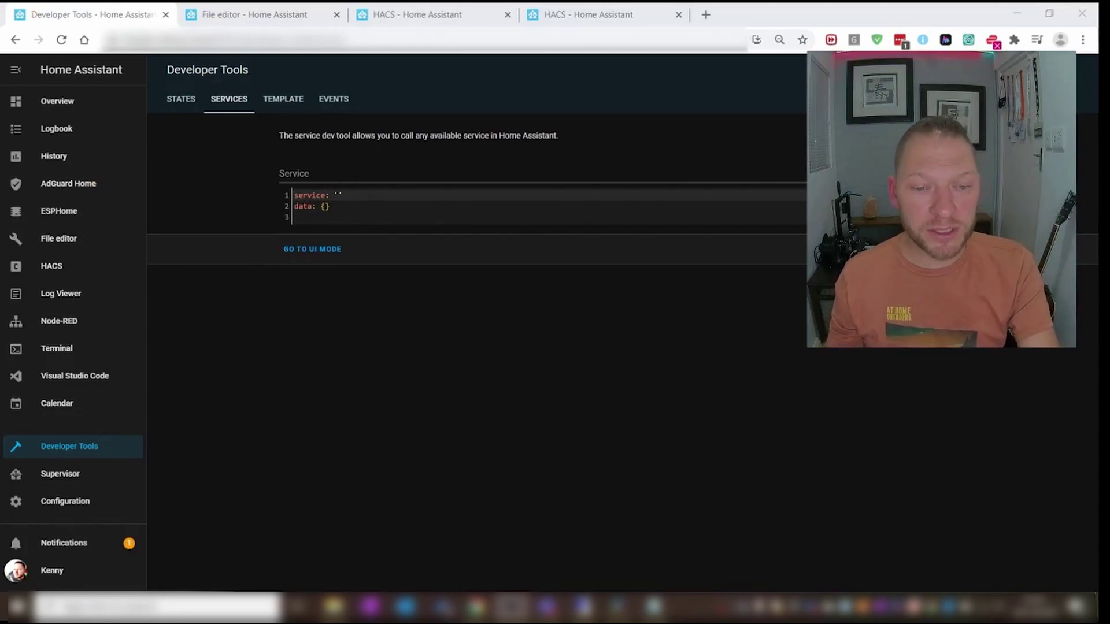
- Select the image_processing.deepstack_teach_face service and paste the person's name and first photo path as data
click(339, 176)
text(deep)
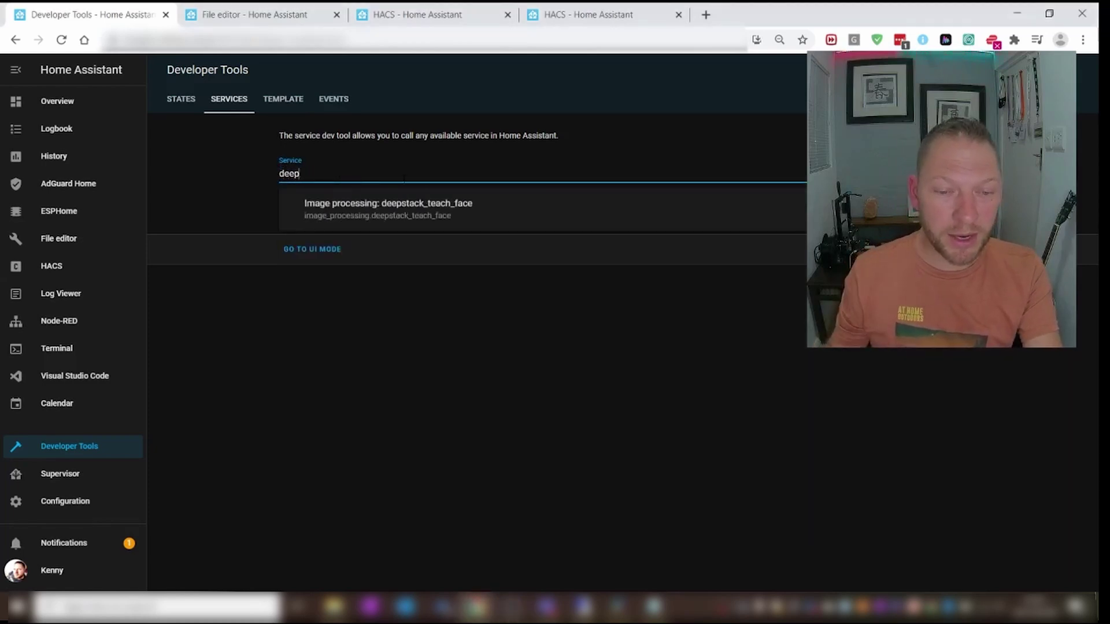
click(408, 216)
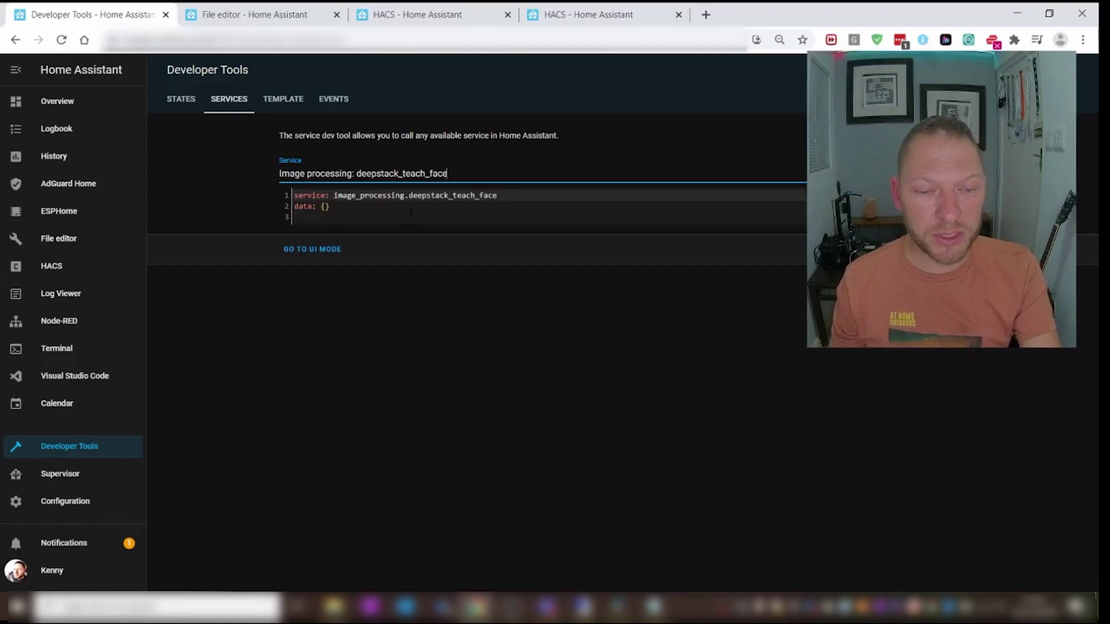
click(339, 211)
key(ctrl+v)
double_click(339, 217)
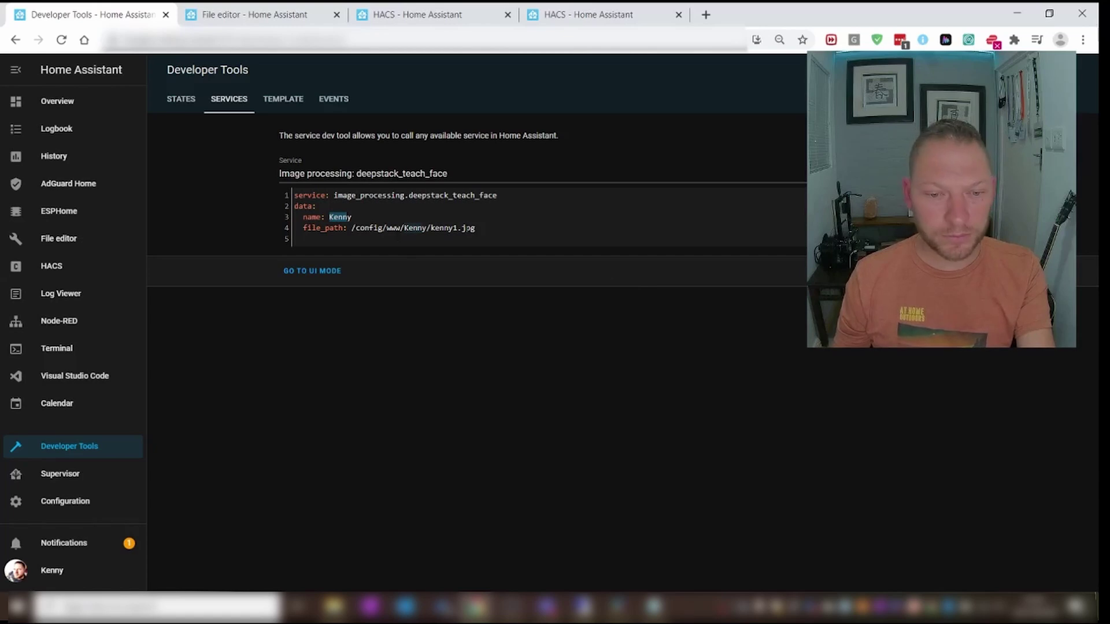
- Change the photo number in file_path to 2, then 3, to teach each training photo
click(455, 227)
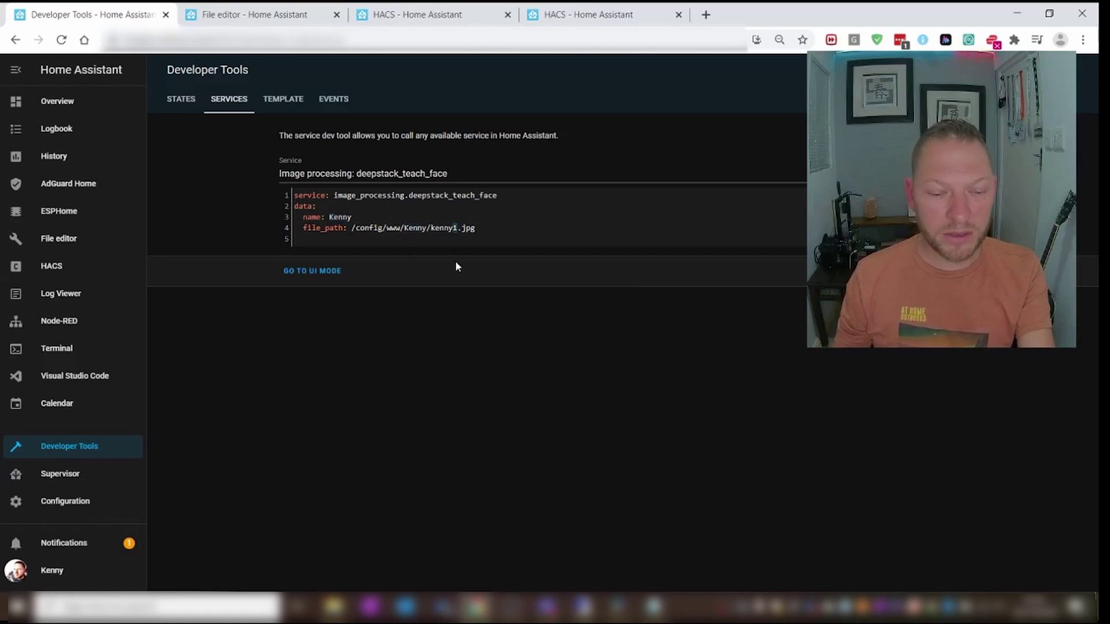
key(BackSpace)
text(2)
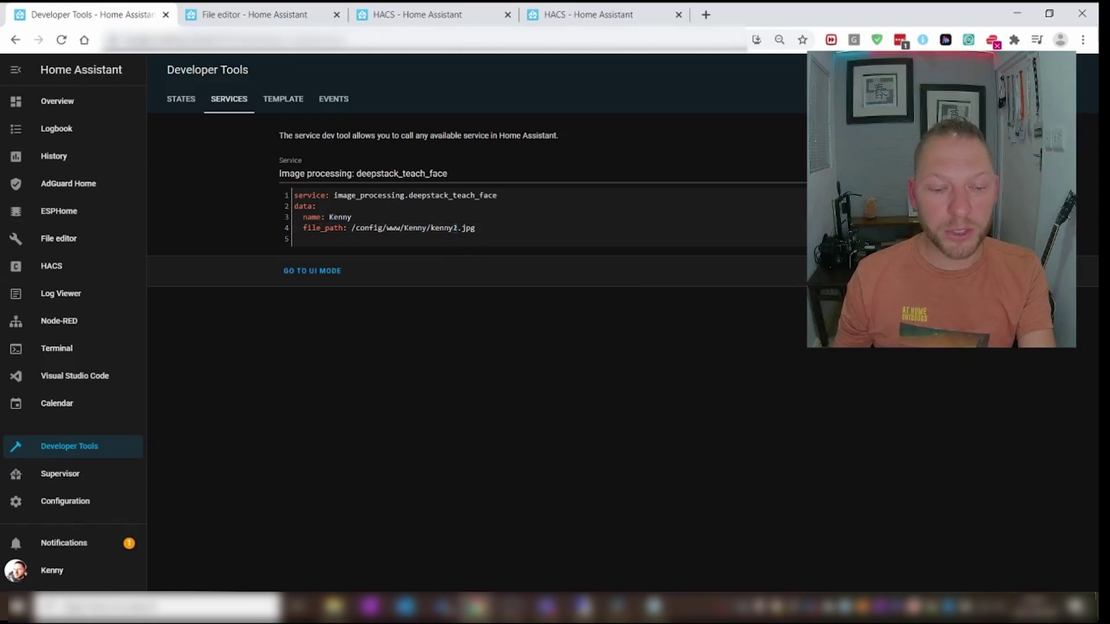
click(456, 227)
key(BackSpace)
text(3)
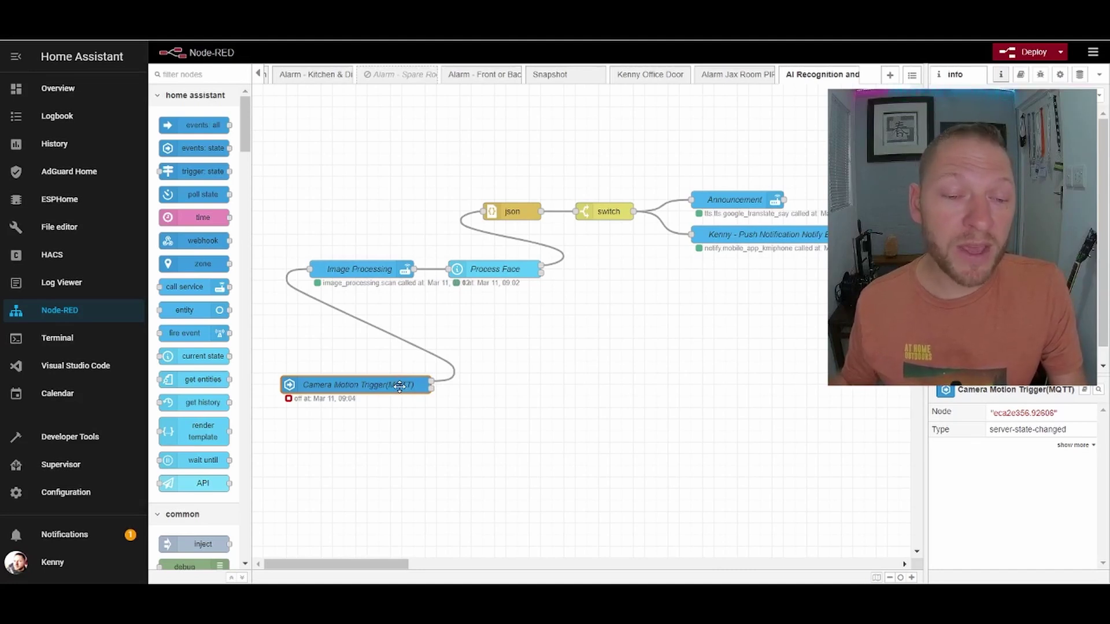
- Inspect the Image Processing node's details in the Node-RED AI Recognition flow
click(353, 264)
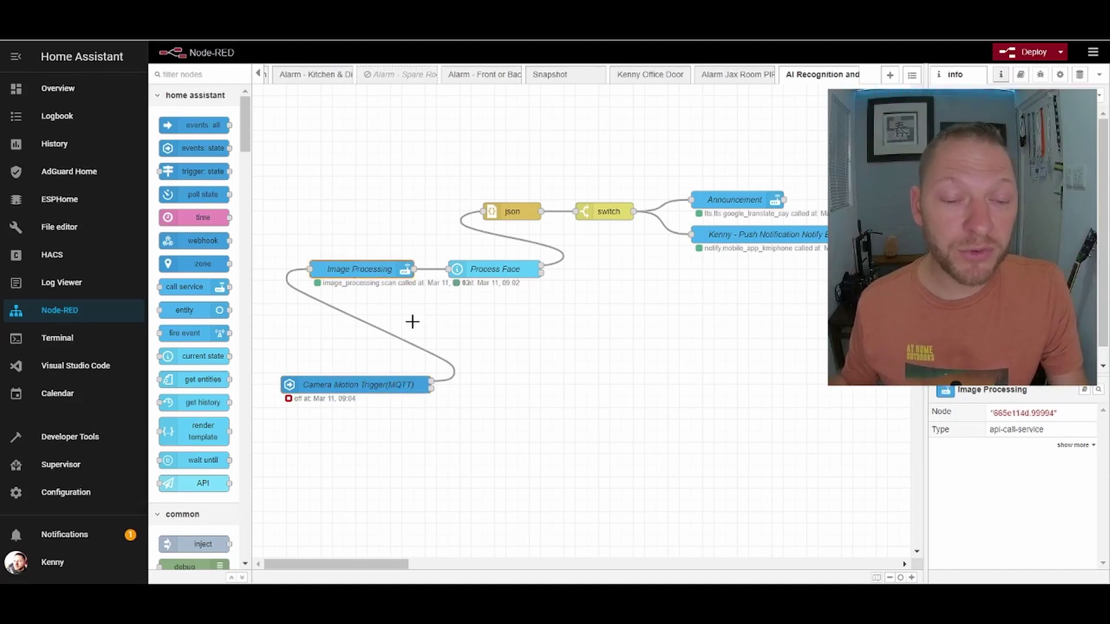